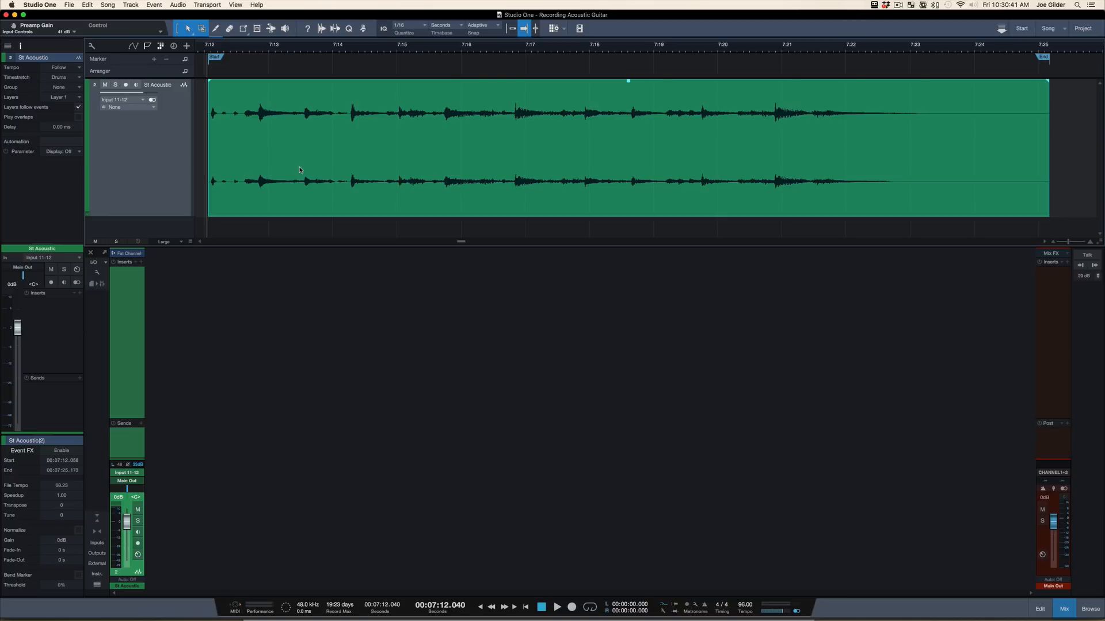
- Try a gain boost of about +16.4 dB on the St Acoustic event, undo it, and toggle its normalization on and off
{"action": "left_click_drag", "start_coordinate": [628, 81], "coordinate": [639, 24]}
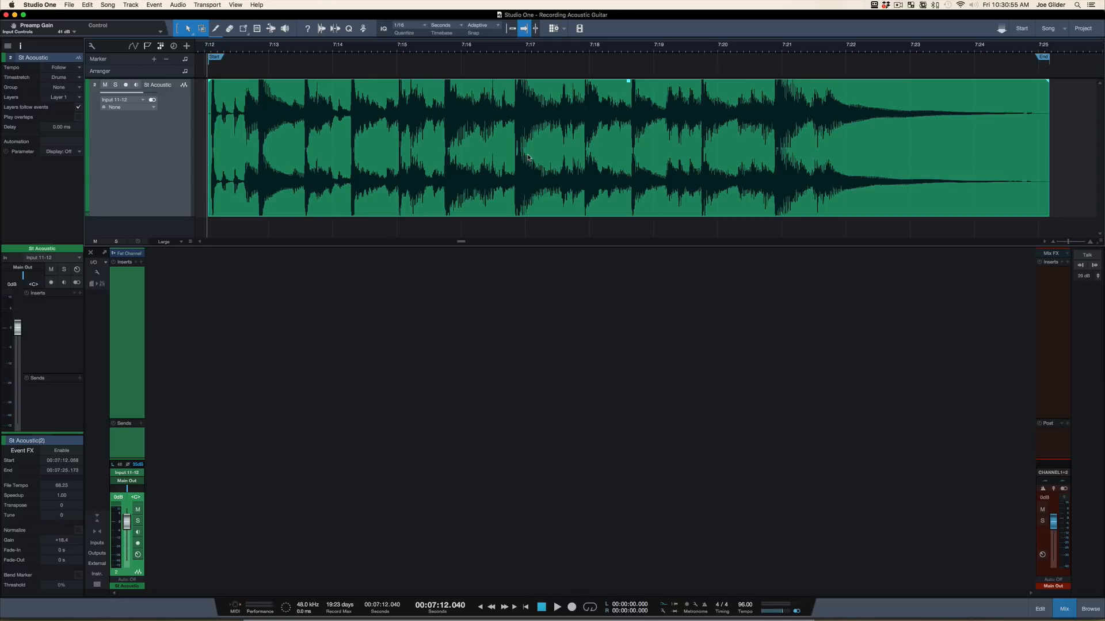
{"action": "key", "text": "super+z"}
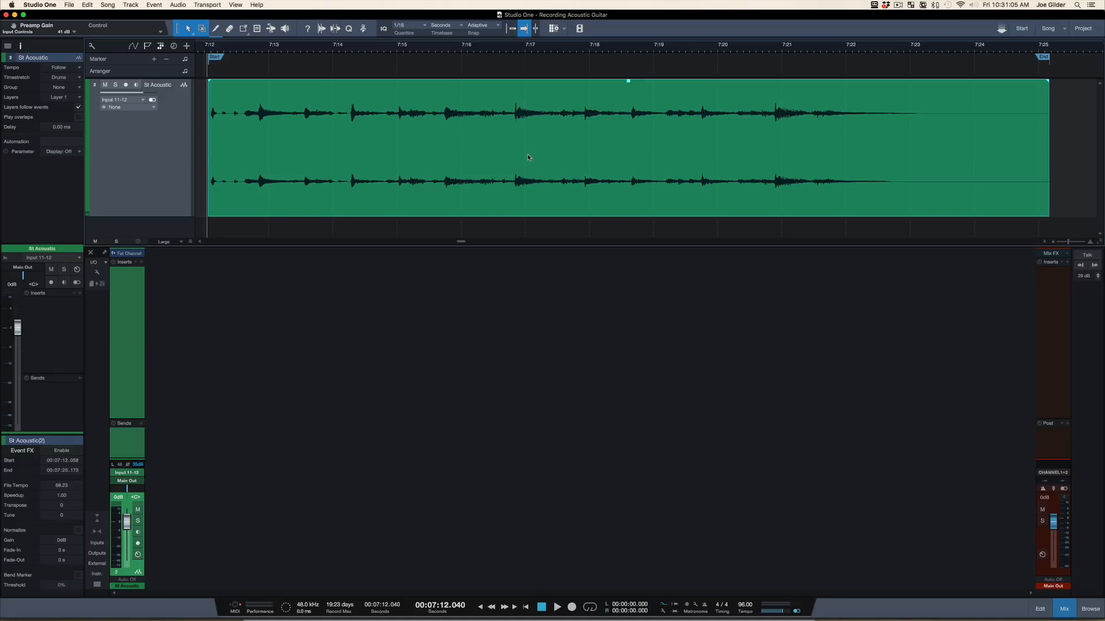
{"action": "key", "text": "alt+n"}
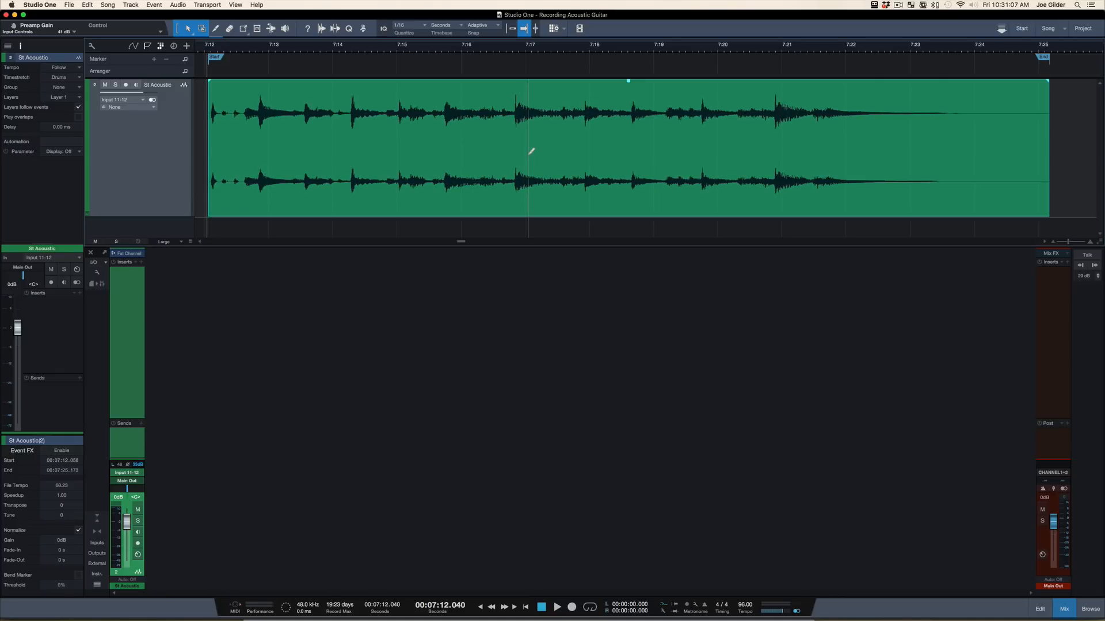
{"action": "key", "text": "alt+n"}
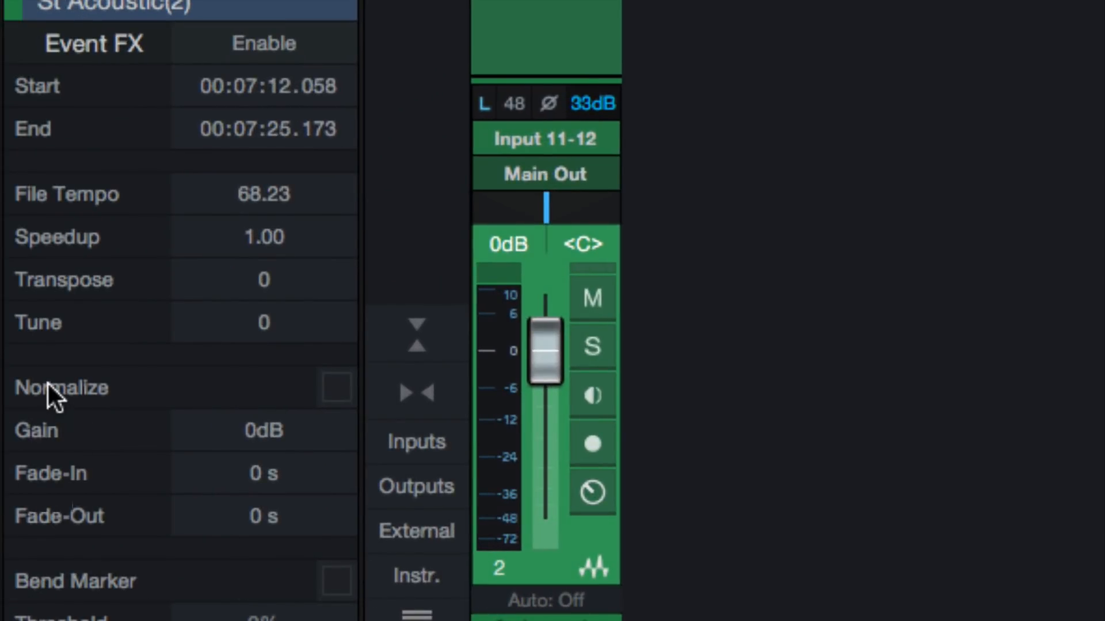
- Normalize the St Acoustic event and lower its gain to about -1.6 dB
{"action": "left_click", "coordinate": [336, 388]}
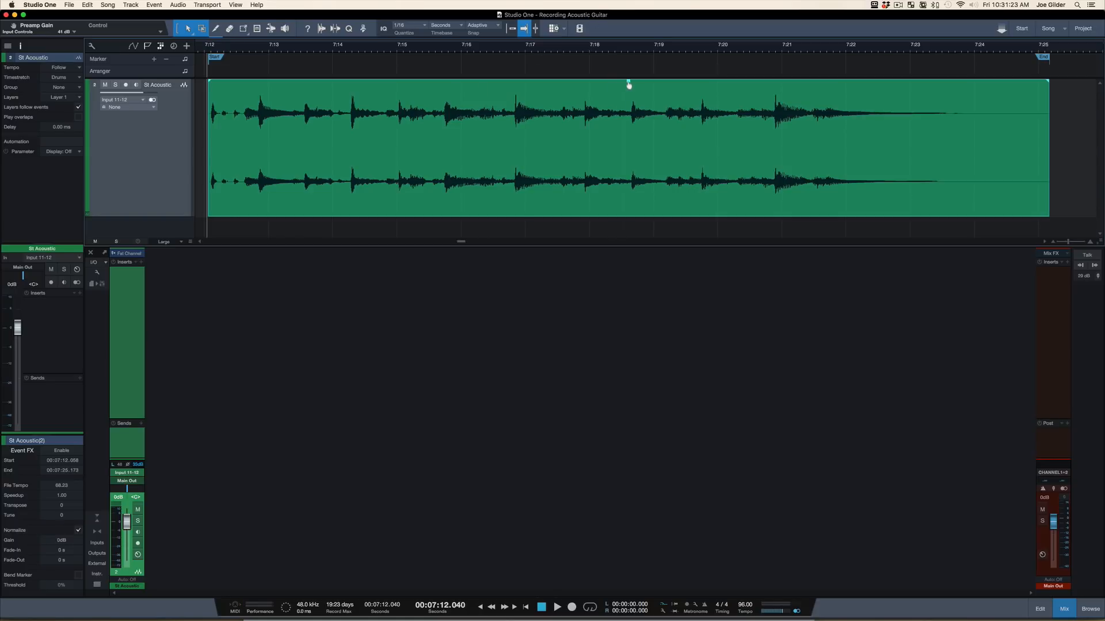
{"action": "left_click_drag", "start_coordinate": [629, 84], "coordinate": [630, 90]}
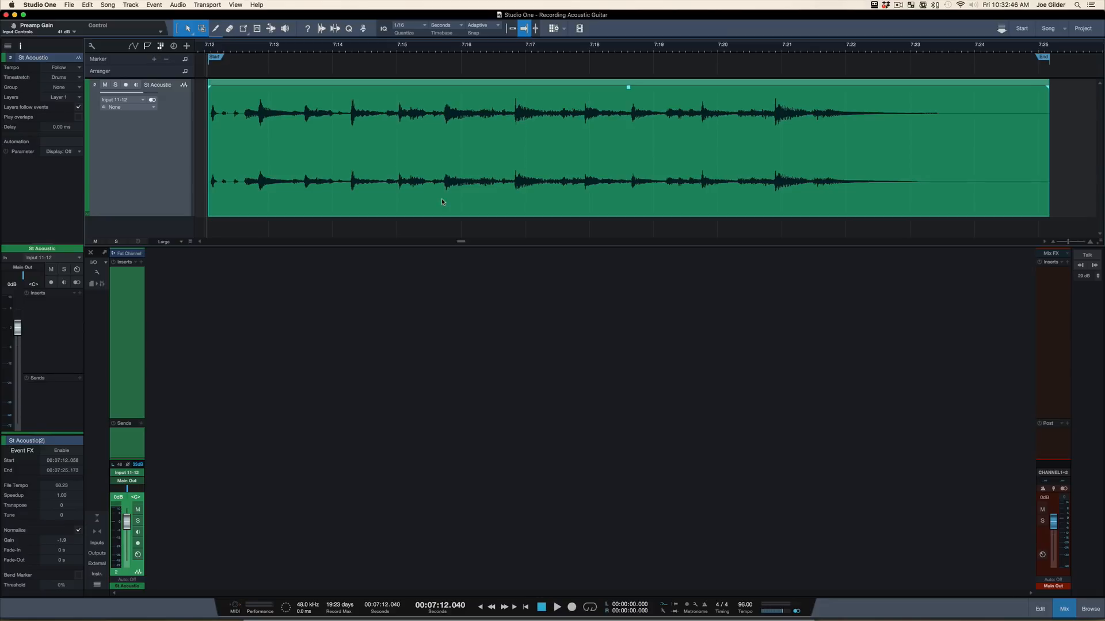
- Insert the Pro EQ effect from the effects browser on the St Acoustic track and move its window clear of the upper waveform
{"action": "key", "text": "F5"}
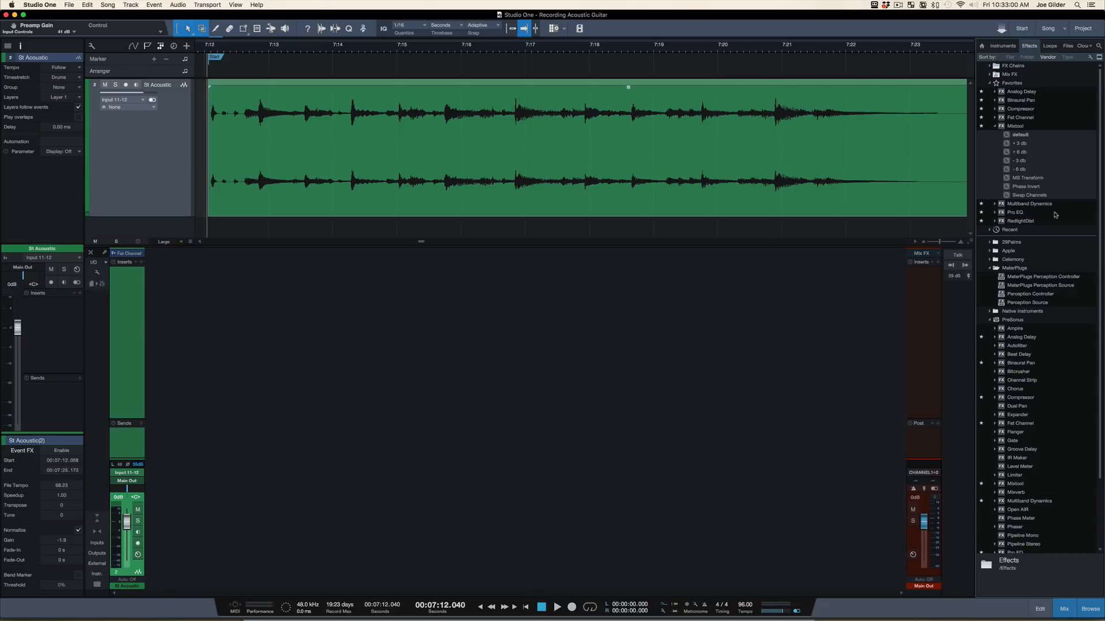
{"action": "double_click", "coordinate": [1017, 128]}
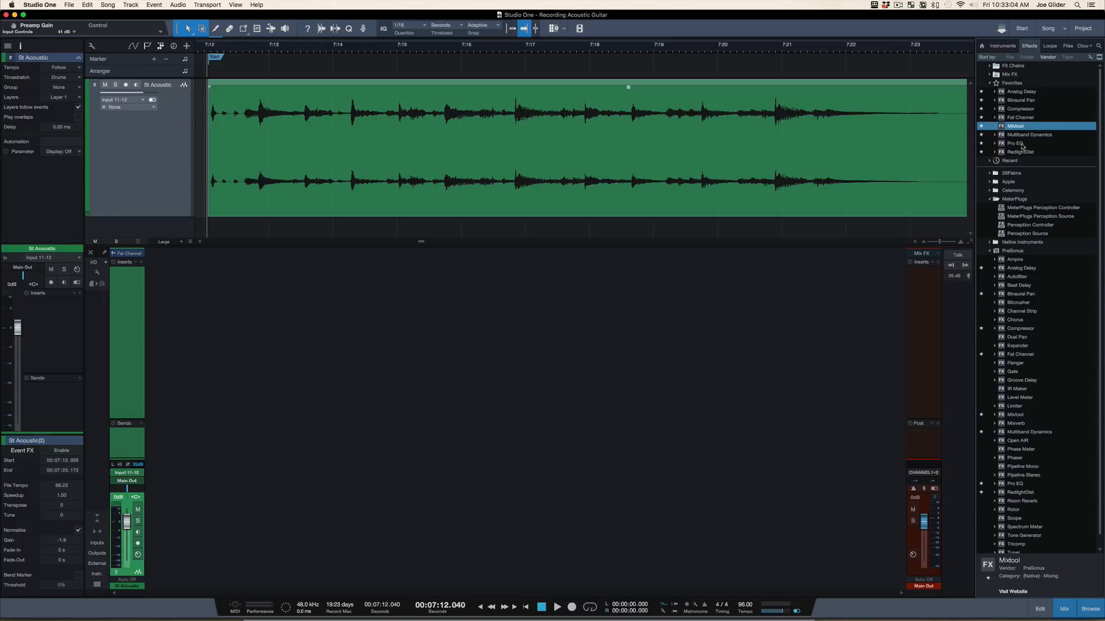
{"action": "left_click_drag", "start_coordinate": [1022, 145], "coordinate": [557, 173]}
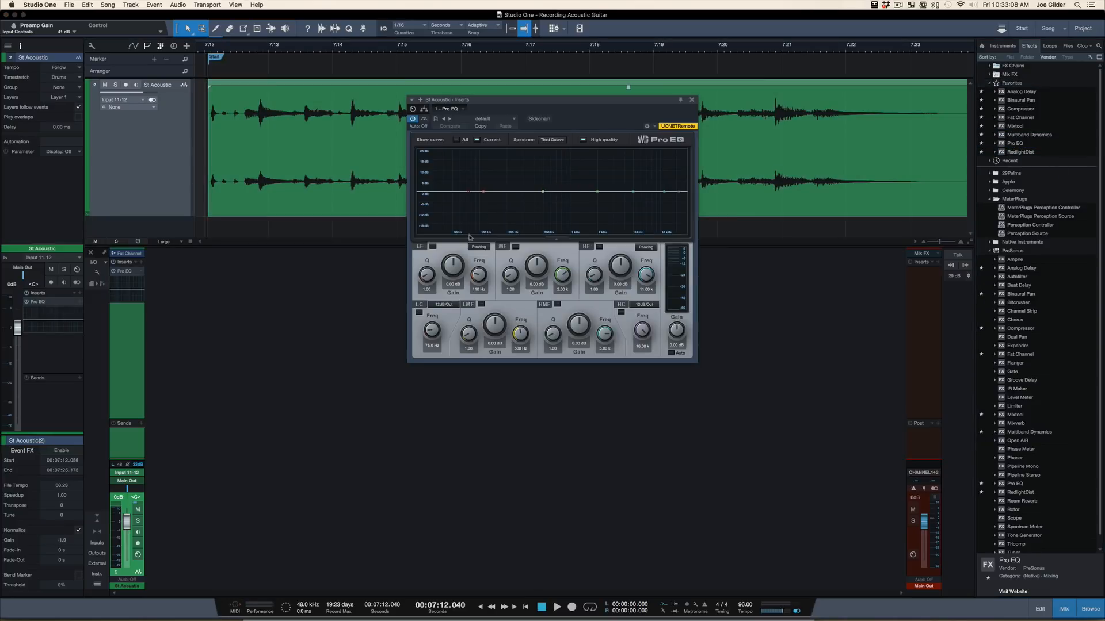
{"action": "left_click_drag", "start_coordinate": [541, 100], "coordinate": [480, 221]}
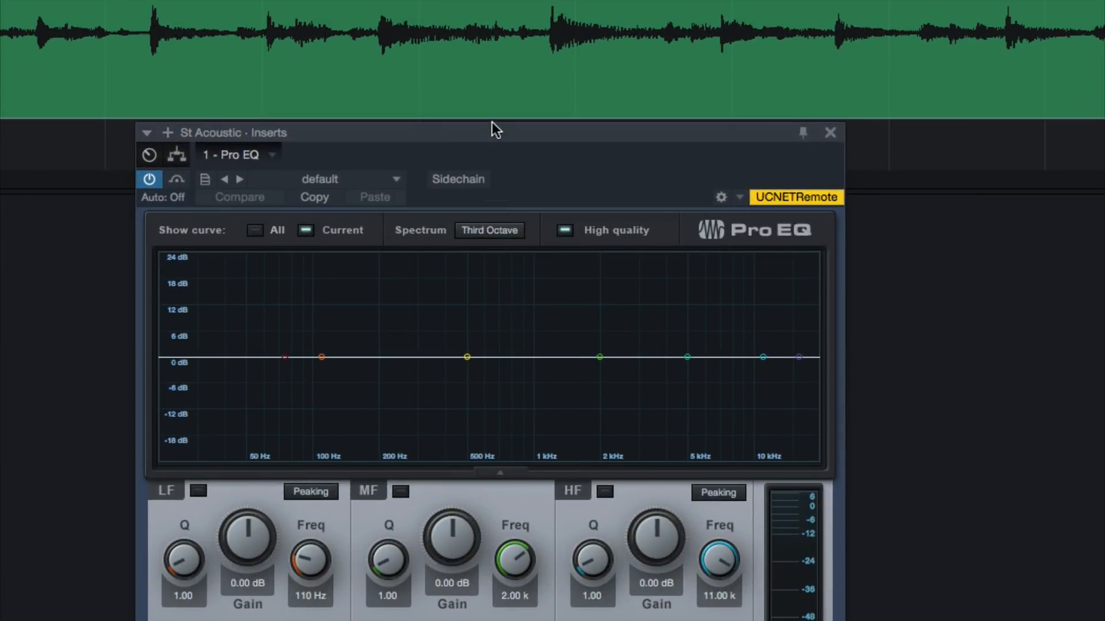
{"action": "left_click_drag", "start_coordinate": [493, 162], "coordinate": [516, 94]}
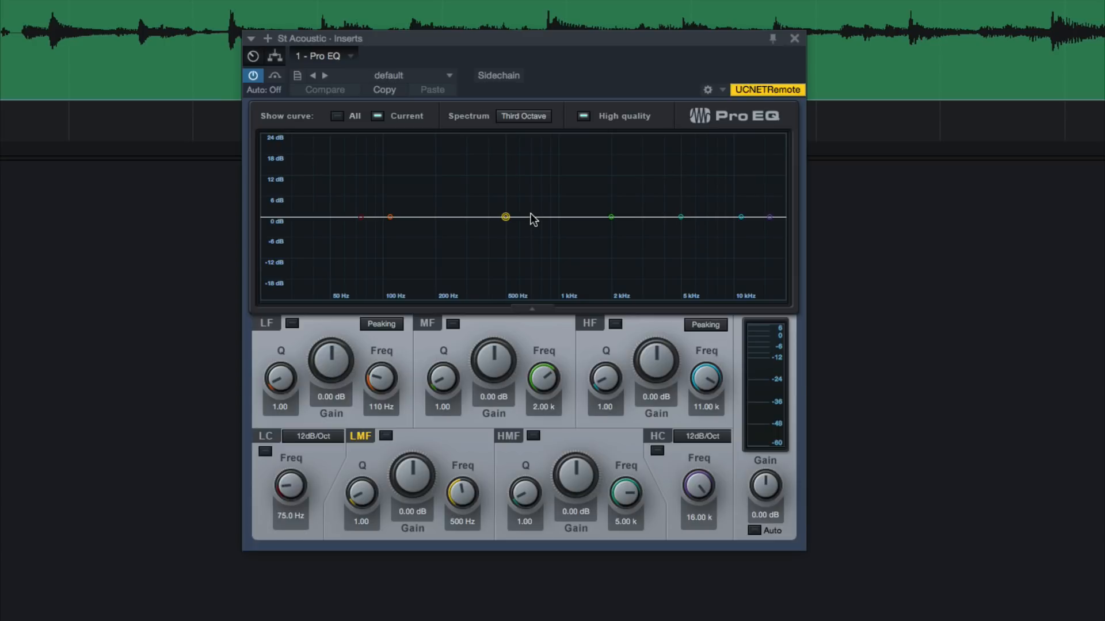
- Play the acoustic guitar recording repeatedly and examine its low-frequency peaks in Pro EQ's third-octave spectrum
{"action": "key", "text": "space"}
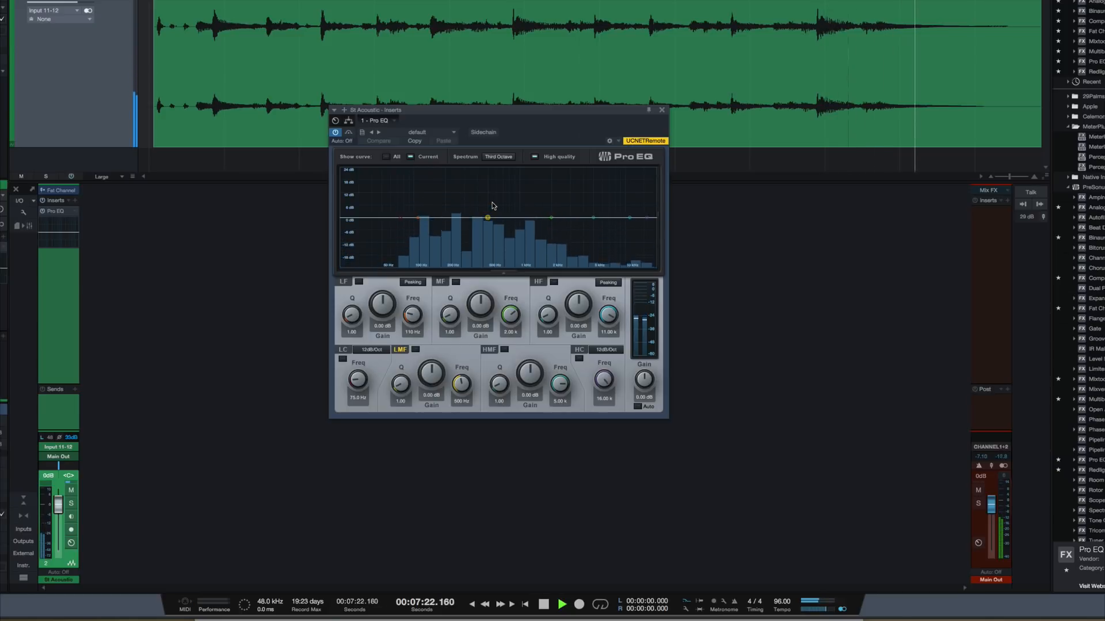
{"action": "key", "text": "space"}
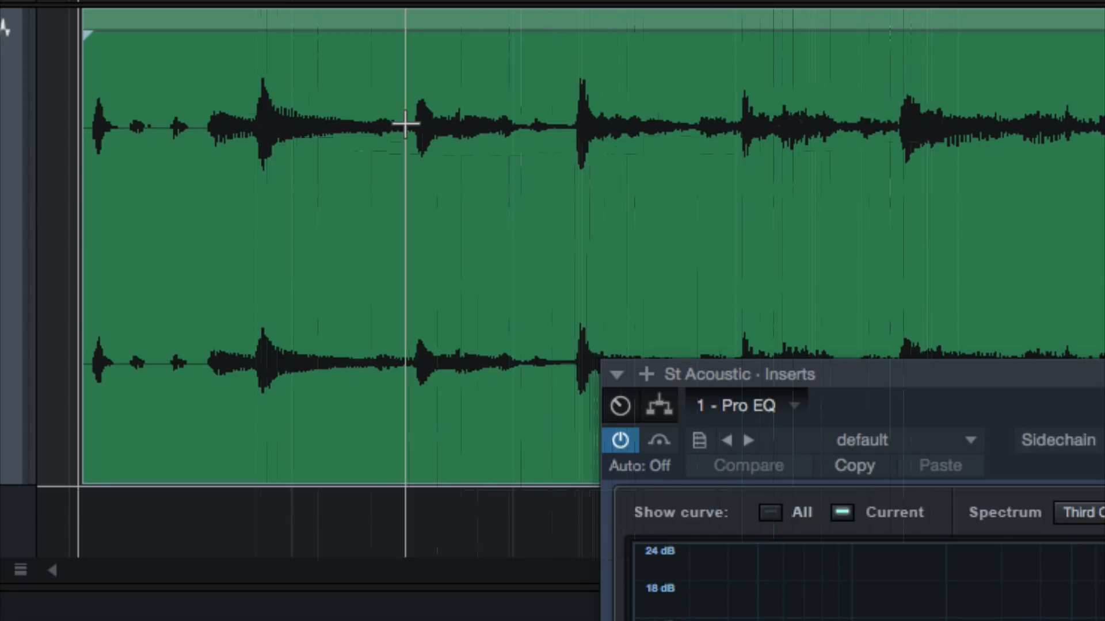
{"action": "key", "text": "space"}
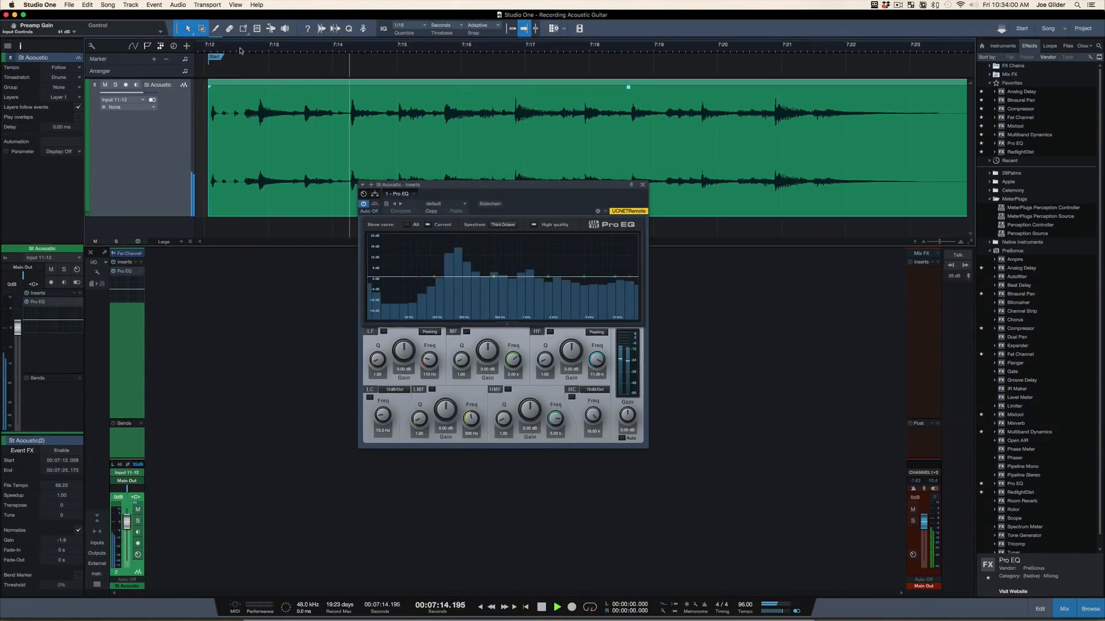
{"action": "key", "text": "space"}
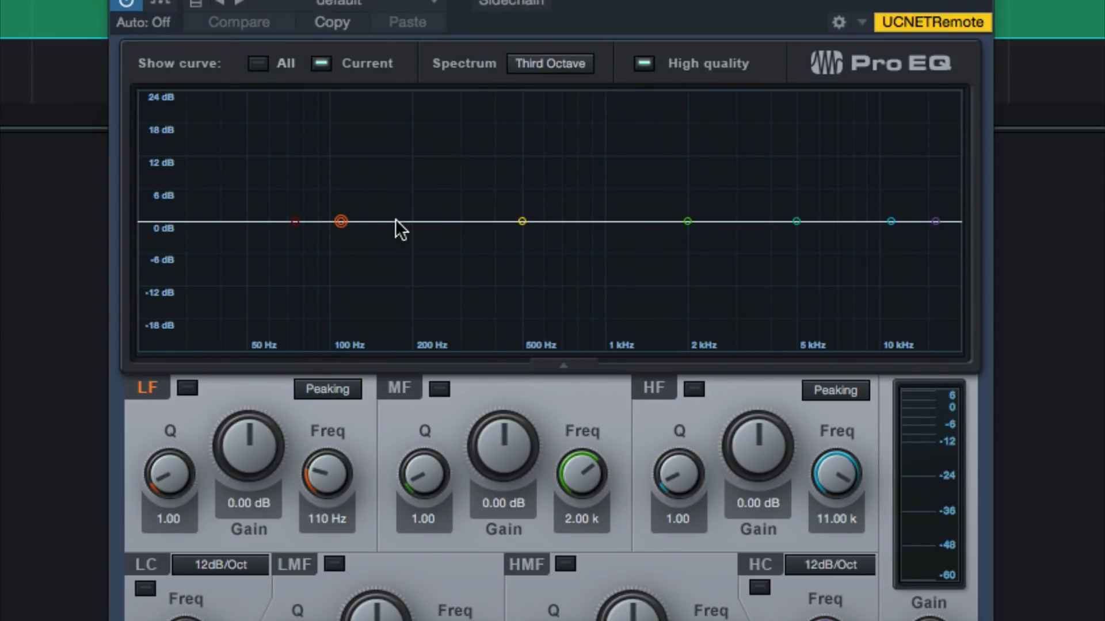
{"action": "key", "text": "space"}
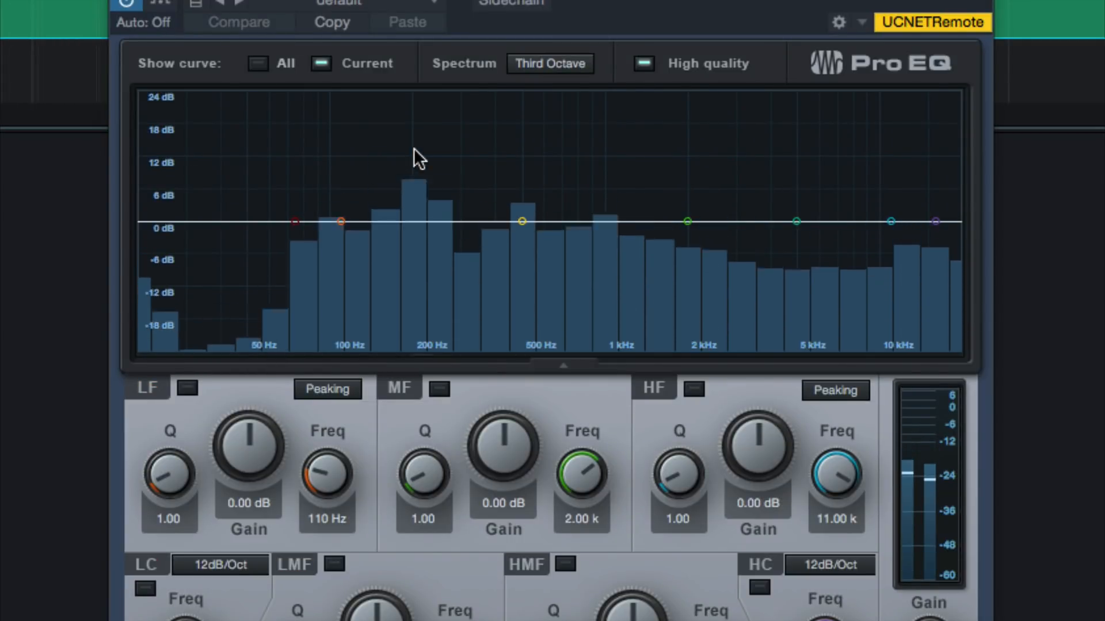
{"action": "key", "text": "space"}
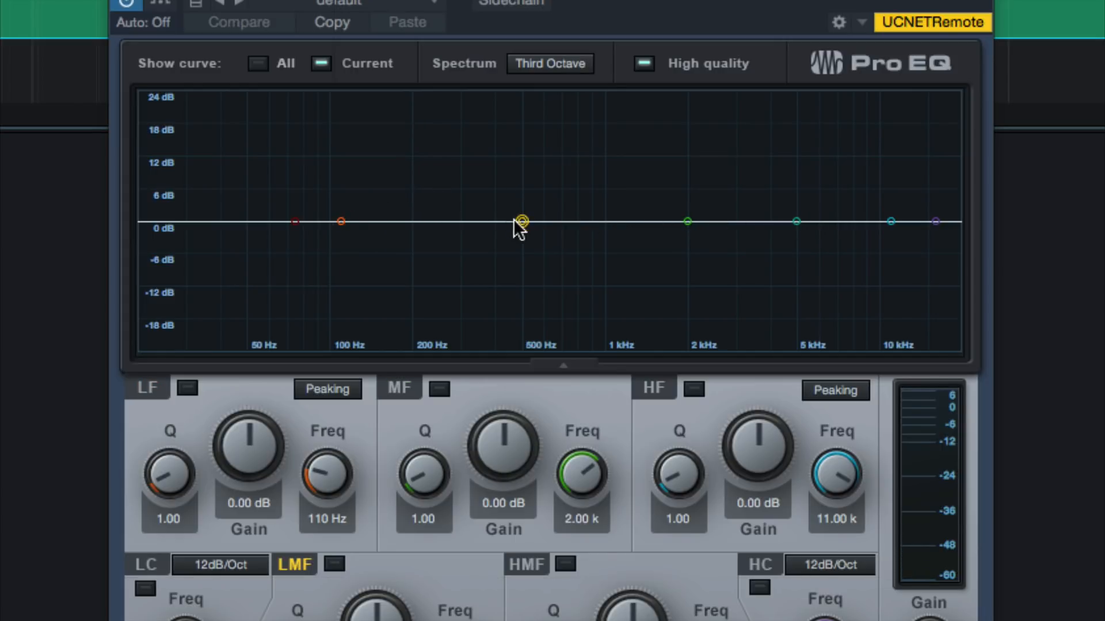
- Move the LMF band to just below 200 Hz, boost it about 5 dB with a Q of 12.70, and audition it
{"action": "left_click_drag", "start_coordinate": [521, 222], "coordinate": [396, 193]}
{"action": "scroll", "coordinate": [454, 199], "scroll_direction": "up", "scroll_amount": 5}
{"action": "key", "text": "space"}
{"action": "key", "text": "space"}
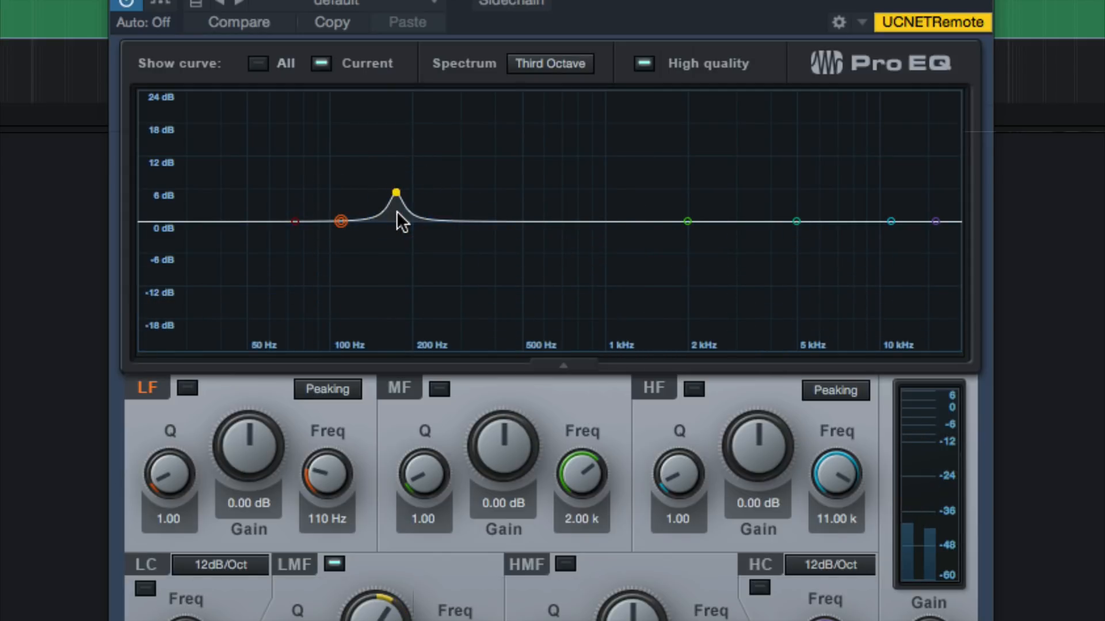
- Flatten the LMF band to nearly 0 dB slightly above 200 Hz and play the guitar with the band bypassed
{"action": "left_click_drag", "start_coordinate": [396, 194], "coordinate": [421, 222]}
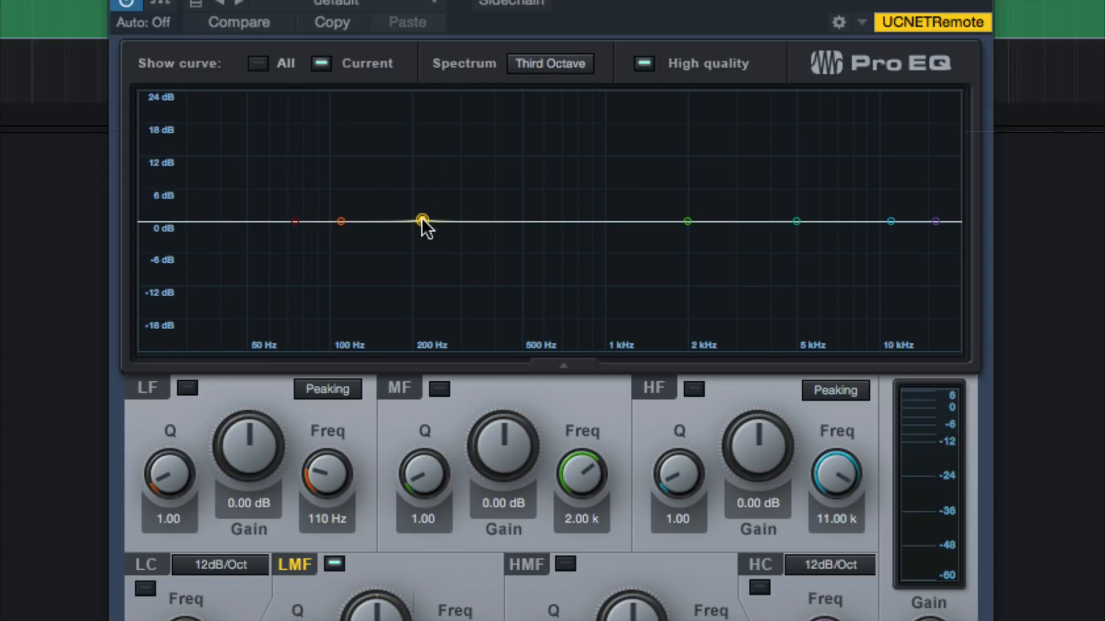
{"action": "key", "text": "space"}
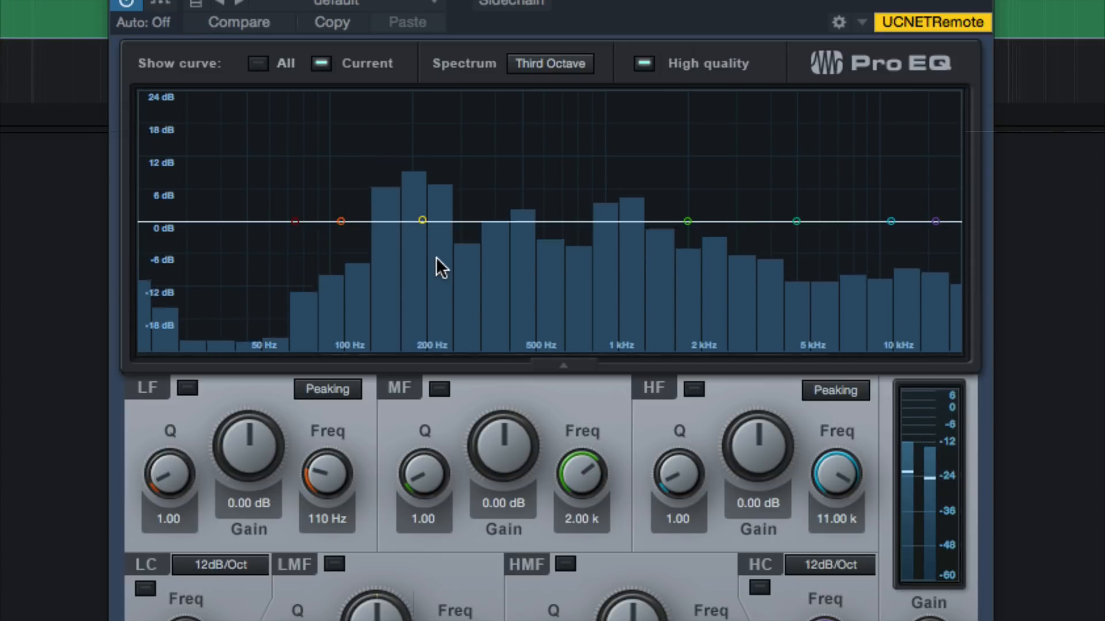
{"action": "key", "text": "space"}
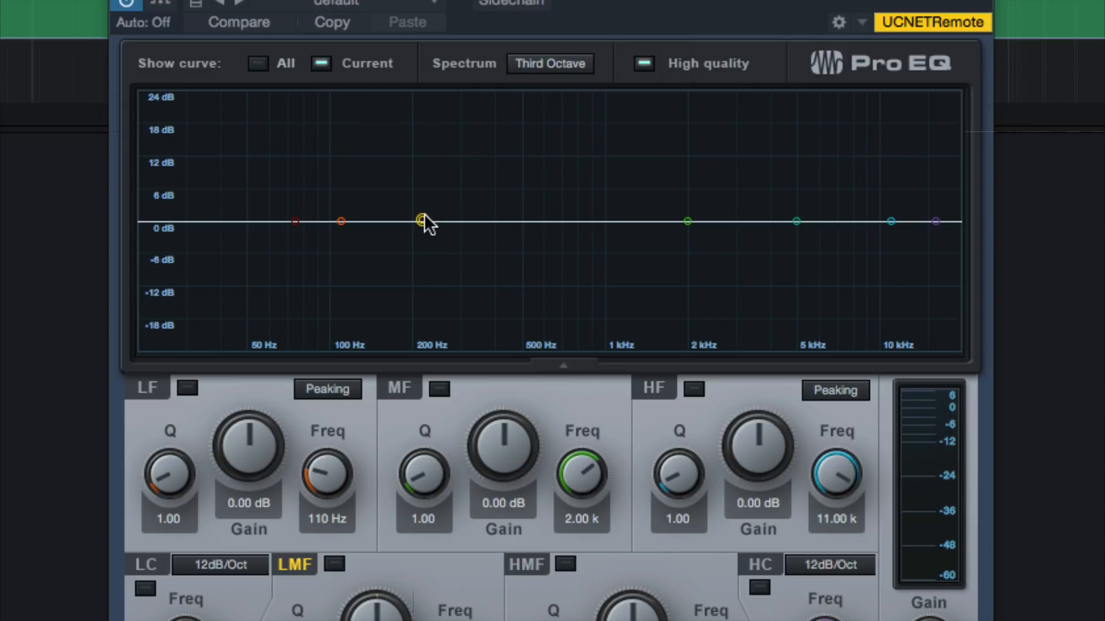
- Boost the LMF band about 19 dB and sweep it to 182 Hz during playback to locate the boomy resonance
{"action": "left_click_drag", "start_coordinate": [424, 218], "coordinate": [414, 114]}
{"action": "key", "text": "space"}
{"action": "key", "text": "space"}
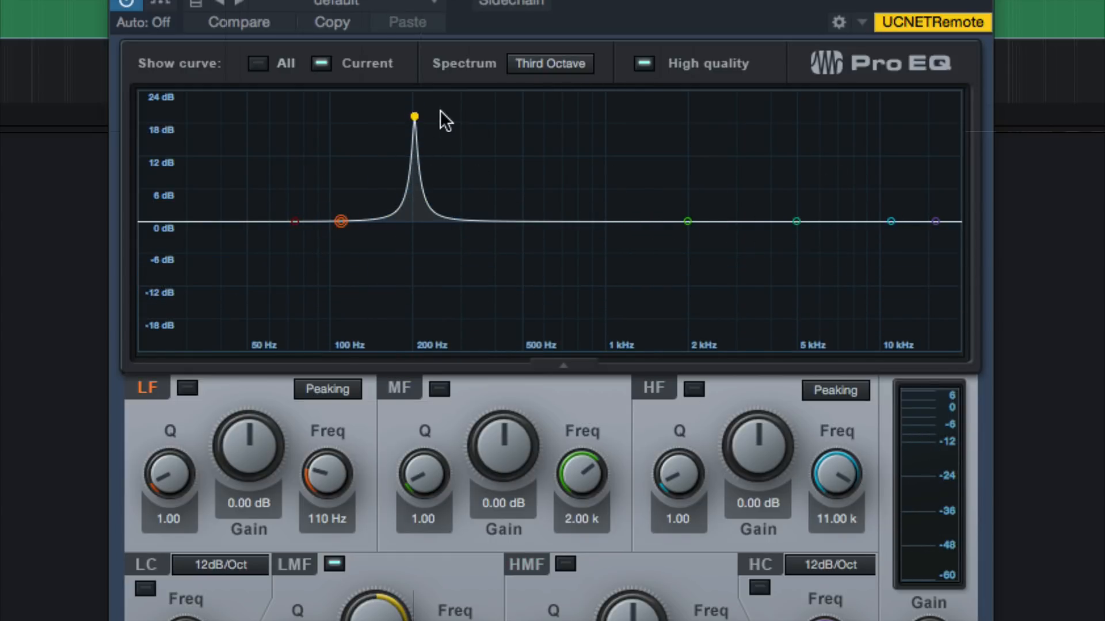
{"action": "mouse_move", "coordinate": [411, 112]}
{"action": "left_mouse_down"}
{"action": "mouse_move", "coordinate": [389, 114]}
{"action": "mouse_move", "coordinate": [412, 112]}
{"action": "mouse_move", "coordinate": [401, 116]}
{"action": "left_mouse_up"}
{"action": "key", "text": "space"}
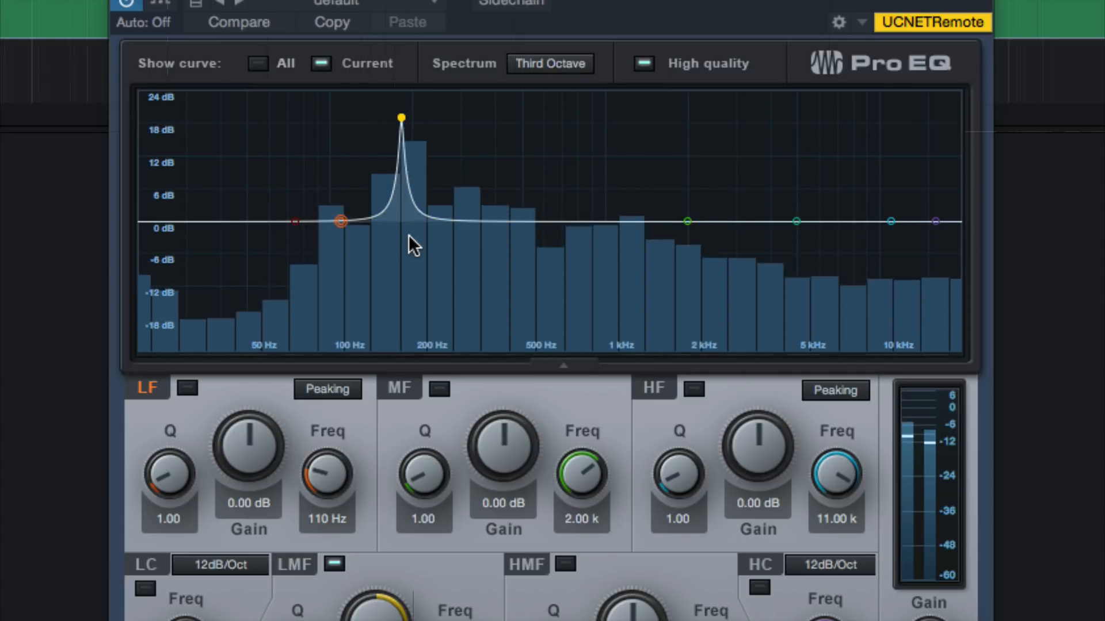
{"action": "key", "text": "space"}
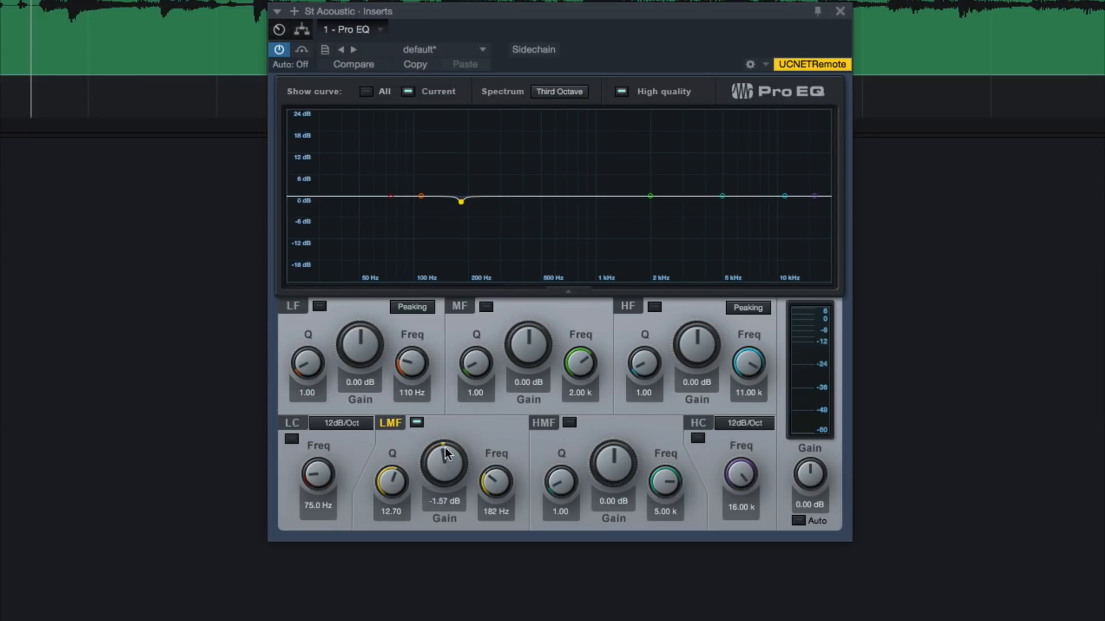
- Cut the LMF band at 182 Hz to about -10.69 dB and narrow its Q to 17.75 while auditioning the guitar
{"action": "key", "text": "space"}
{"action": "left_click_drag", "start_coordinate": [446, 455], "coordinate": [437, 489]}
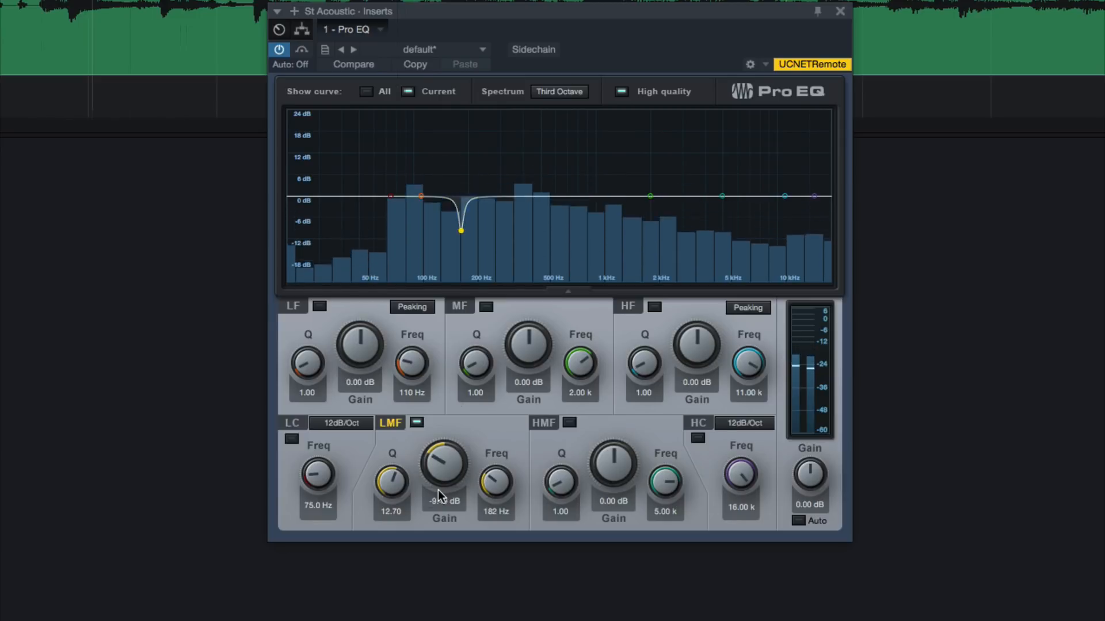
{"action": "left_click_drag", "start_coordinate": [399, 474], "coordinate": [401, 463]}
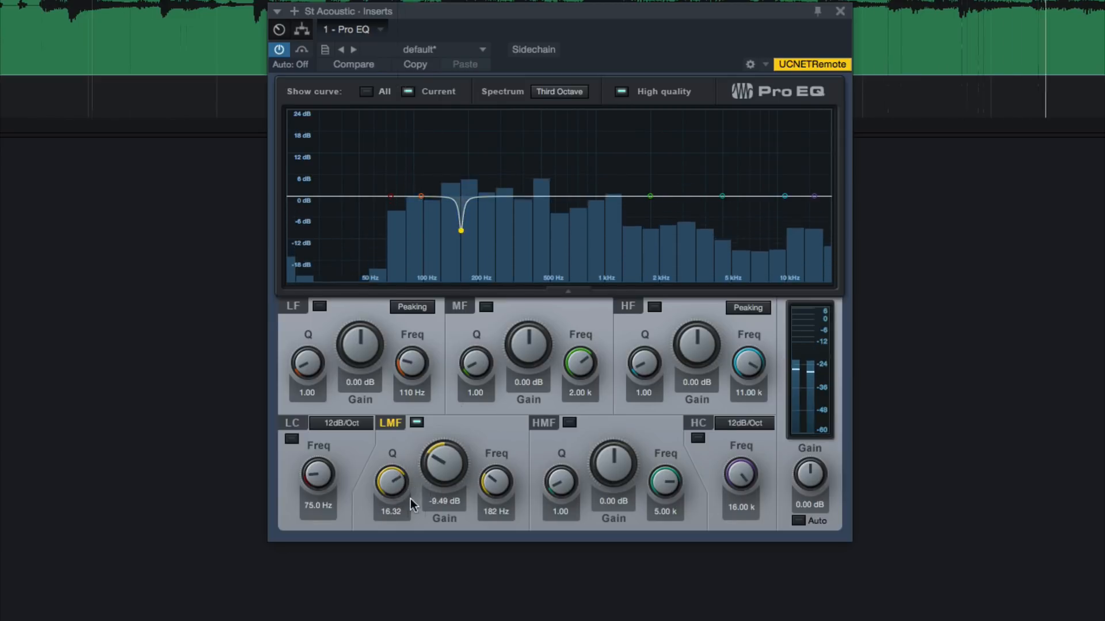
{"action": "key", "text": "space"}
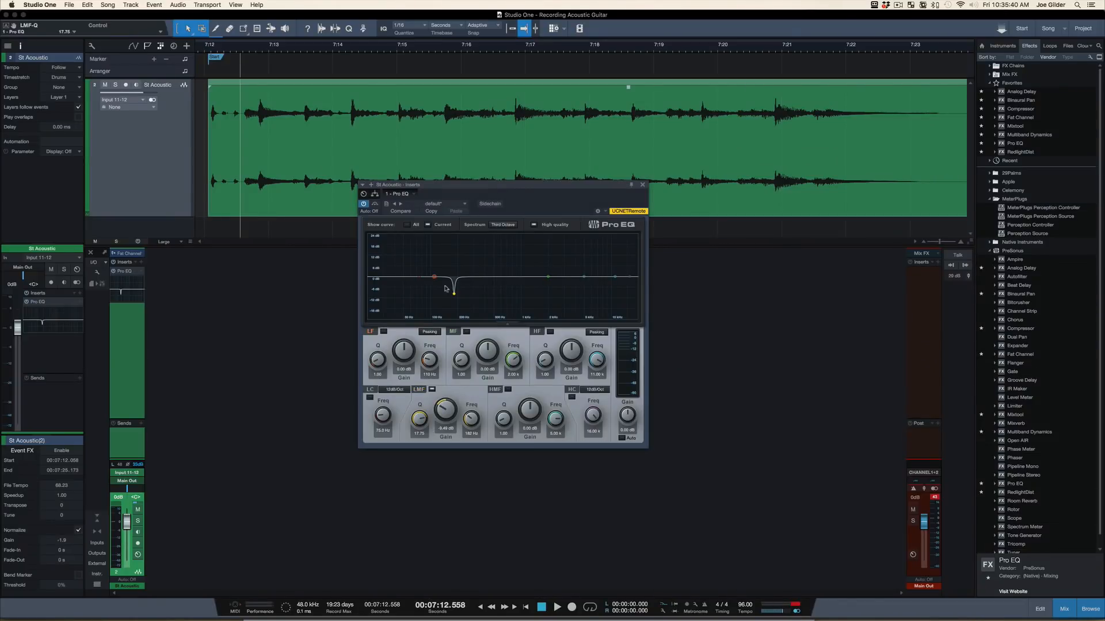
{"action": "key", "text": "space"}
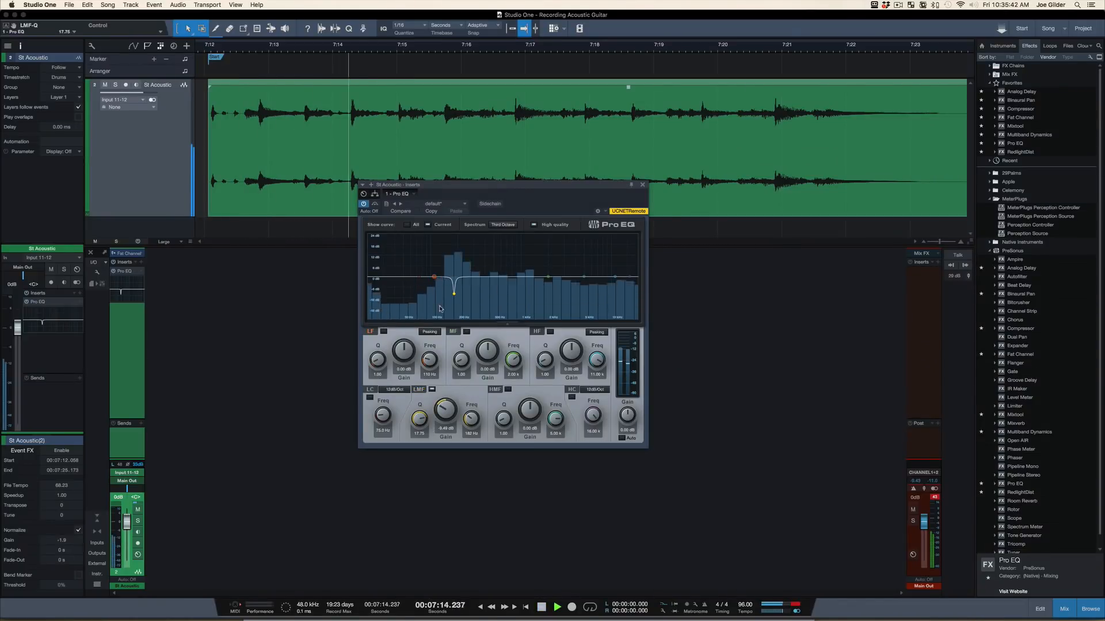
{"action": "left_click_drag", "start_coordinate": [448, 413], "coordinate": [447, 412]}
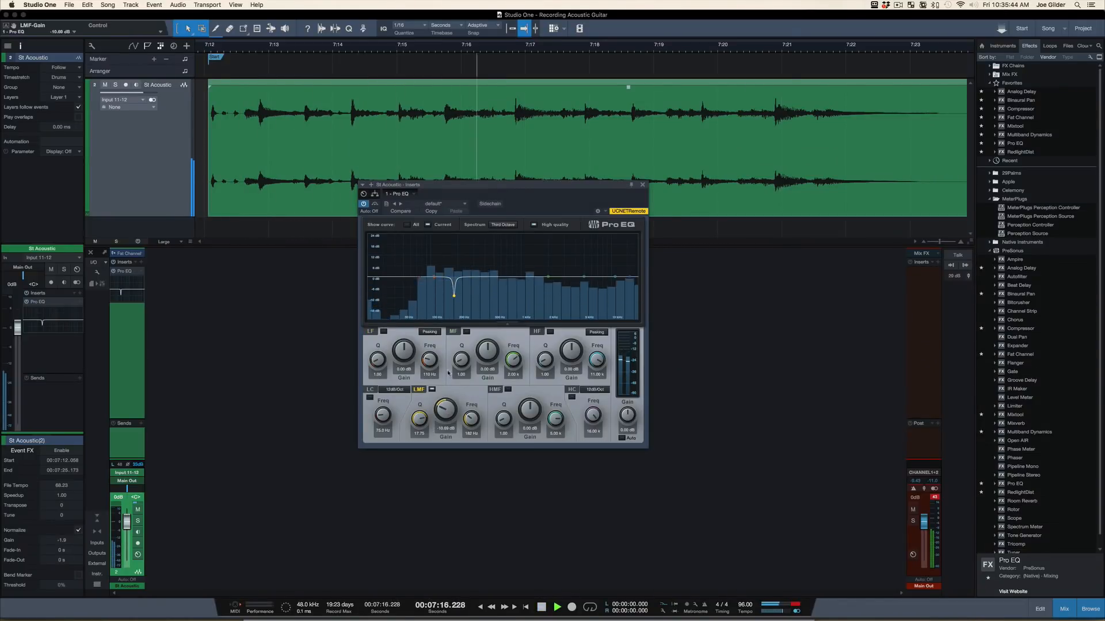
{"action": "key", "text": "space"}
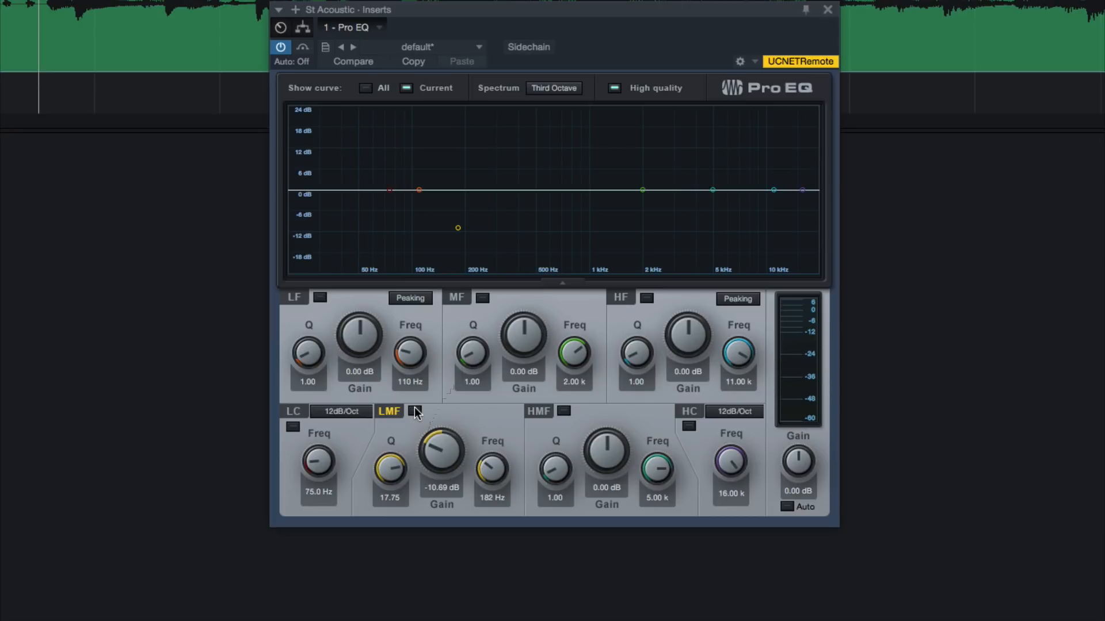
- Compare playback with the LMF band bypassed and enabled, and deepen its cut to about -11.41 dB
{"action": "key", "text": "space"}
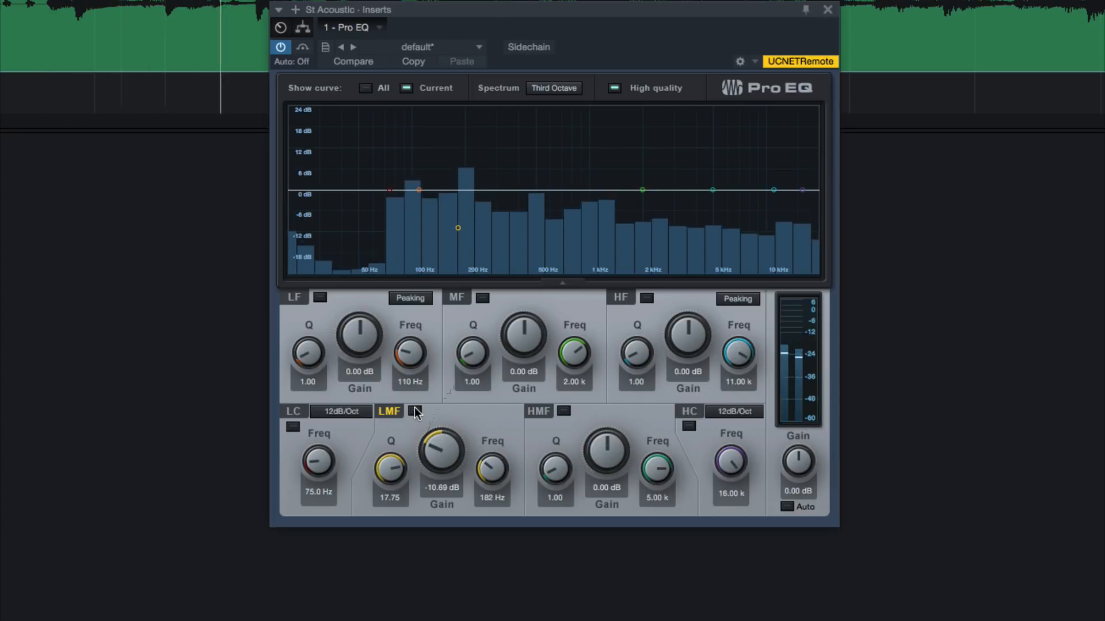
{"action": "key", "text": "space"}
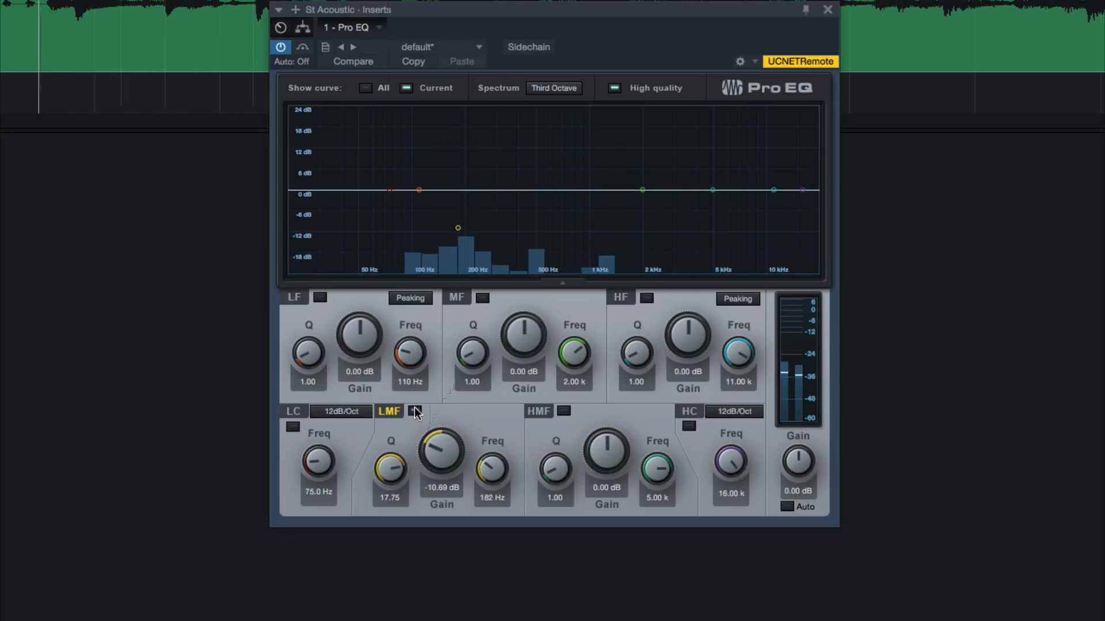
{"action": "left_click", "coordinate": [414, 410]}
{"action": "key", "text": "space"}
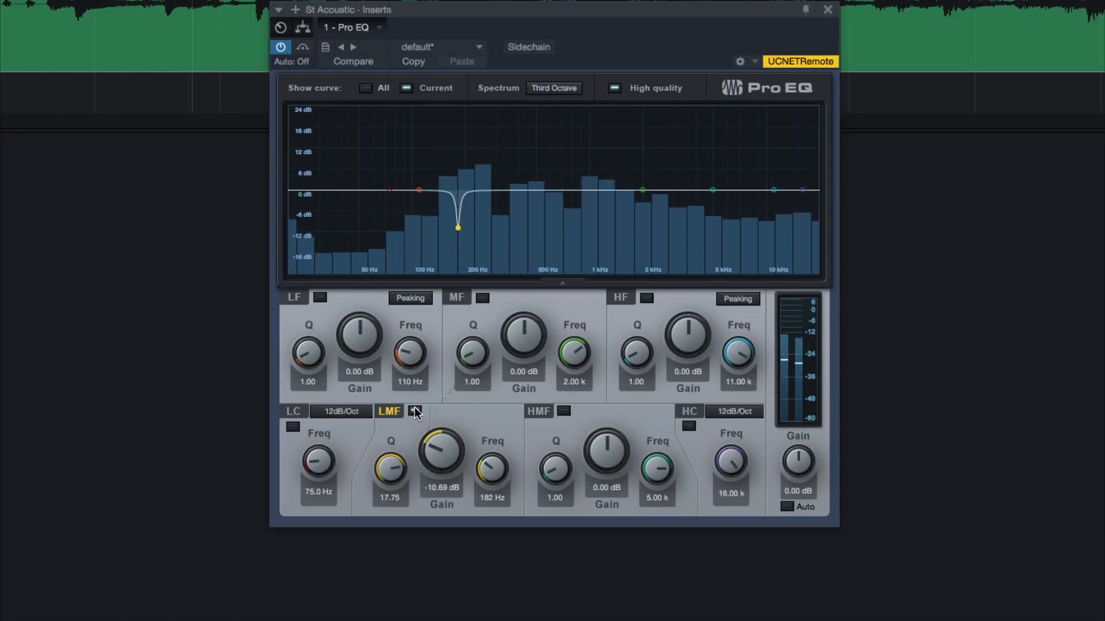
{"action": "key", "text": "space"}
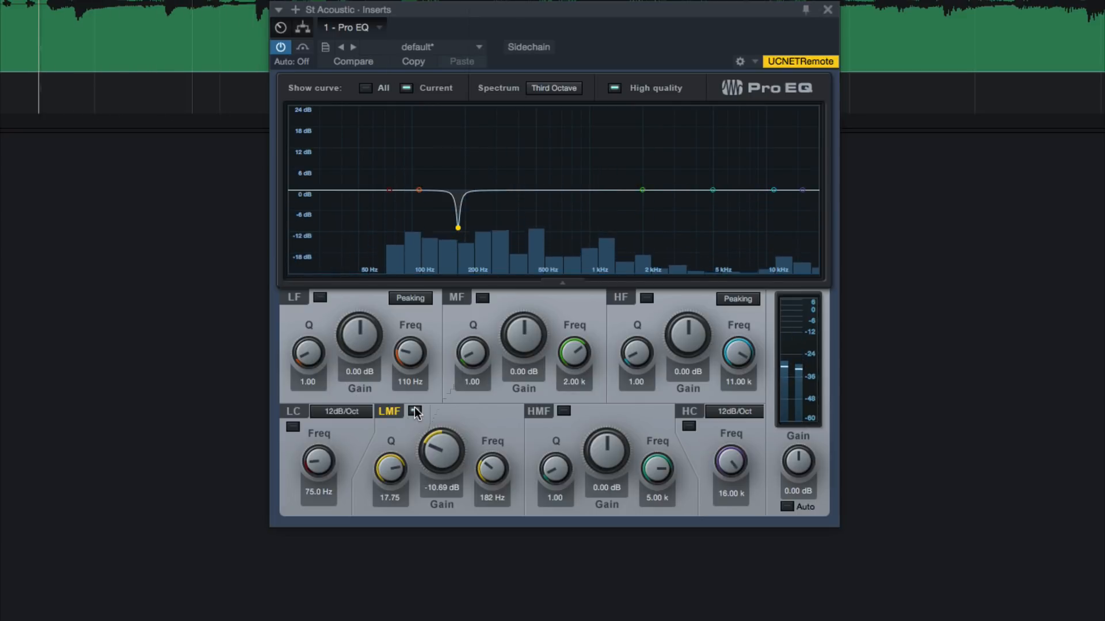
{"action": "left_click_drag", "start_coordinate": [450, 461], "coordinate": [450, 463]}
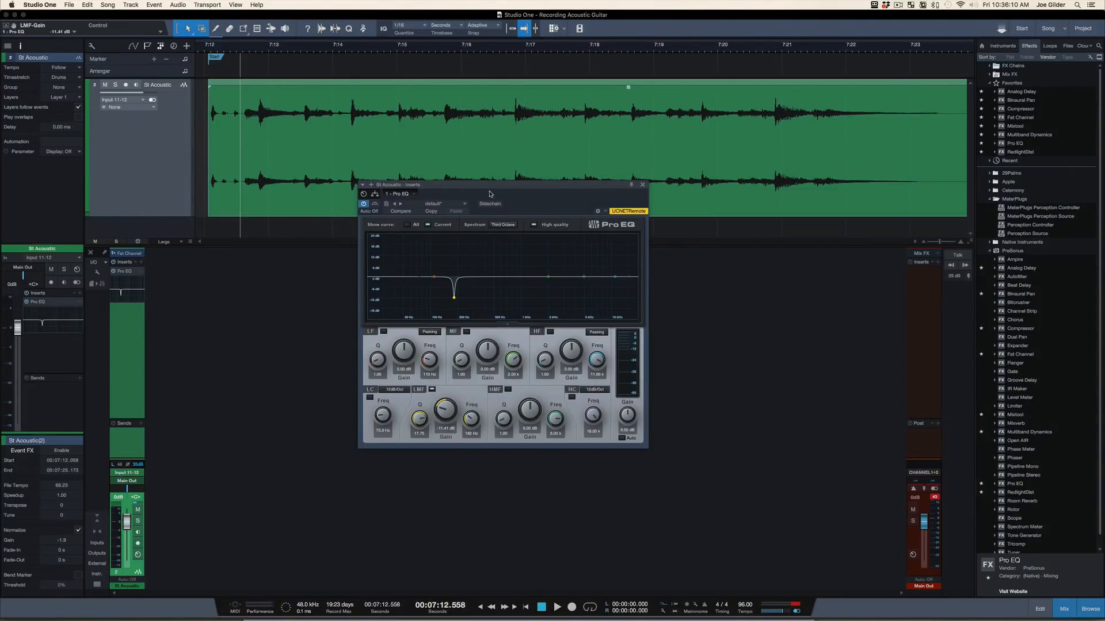
- Audition the guitar, then ease the LMF cut to -7.53 dB at 171 Hz and widen its Q to 8.75 during playback
{"action": "key", "text": "space"}
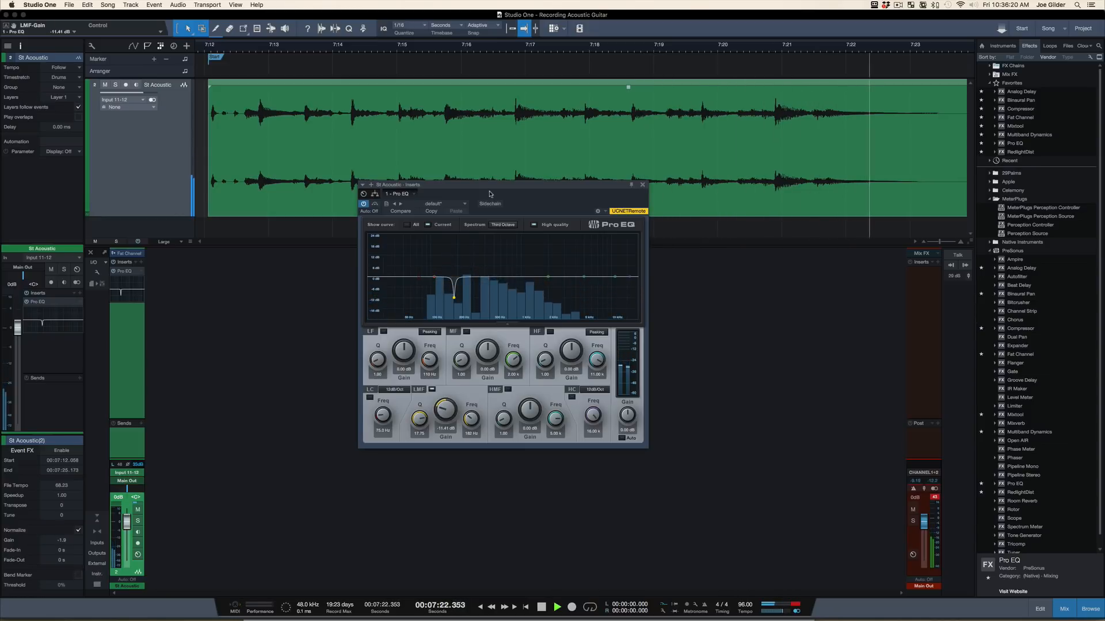
{"action": "key", "text": "space"}
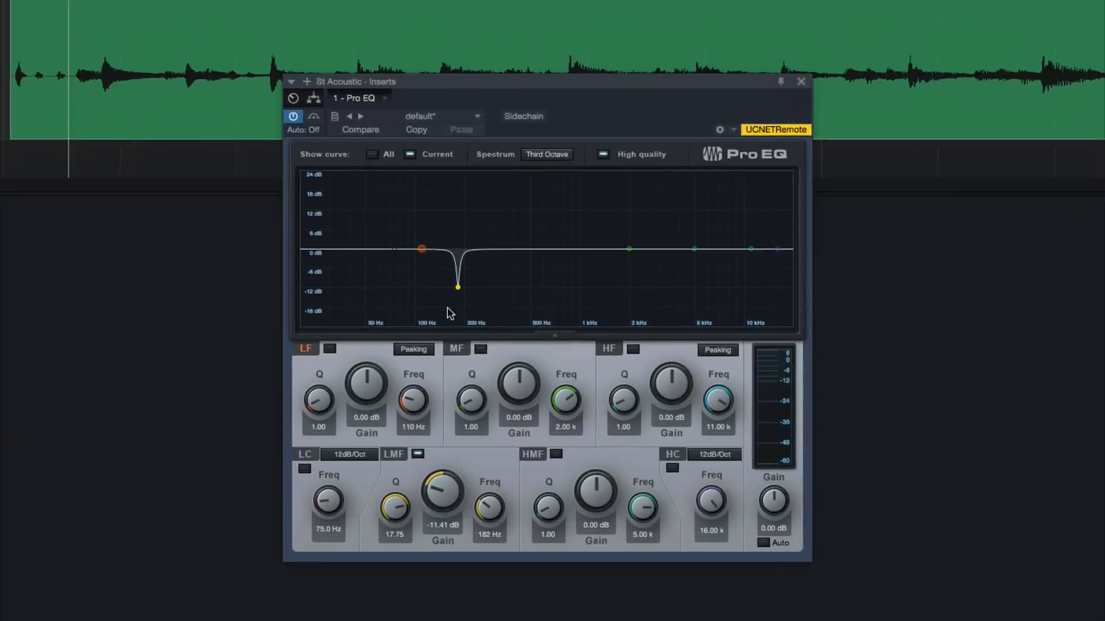
{"action": "scroll", "coordinate": [459, 286], "scroll_direction": "down", "scroll_amount": 2}
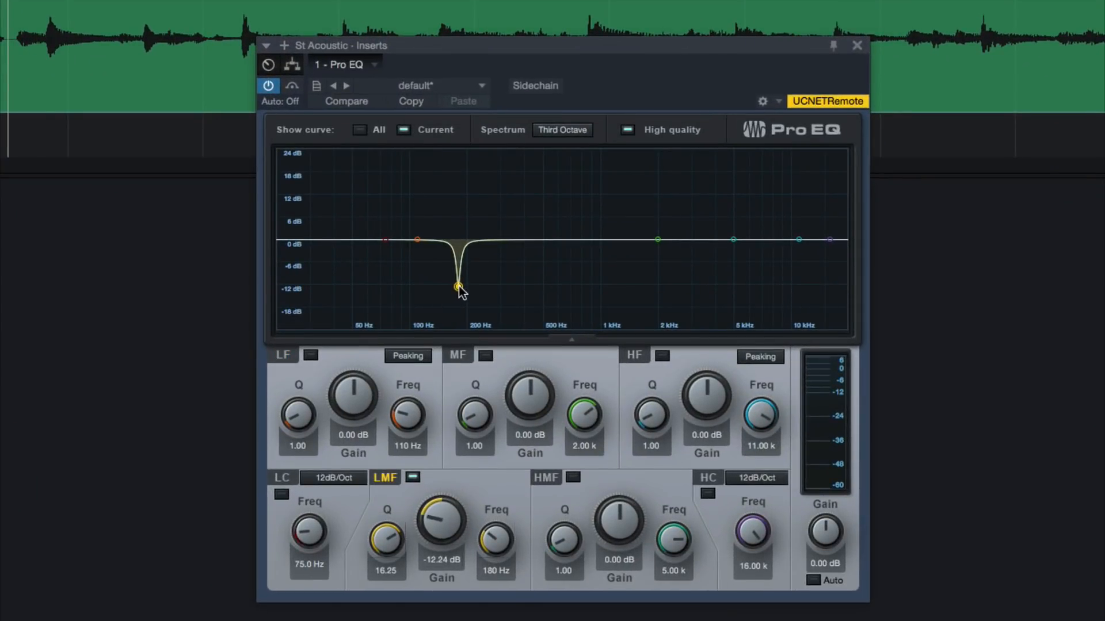
{"action": "key", "text": "space"}
{"action": "mouse_move", "coordinate": [459, 285]}
{"action": "left_mouse_down"}
{"action": "mouse_move", "coordinate": [454, 215]}
{"action": "mouse_move", "coordinate": [419, 160]}
{"action": "mouse_move", "coordinate": [462, 176]}
{"action": "mouse_move", "coordinate": [456, 282]}
{"action": "mouse_move", "coordinate": [453, 269]}
{"action": "left_mouse_up"}
{"action": "scroll", "coordinate": [454, 269], "scroll_direction": "down", "scroll_amount": 1}
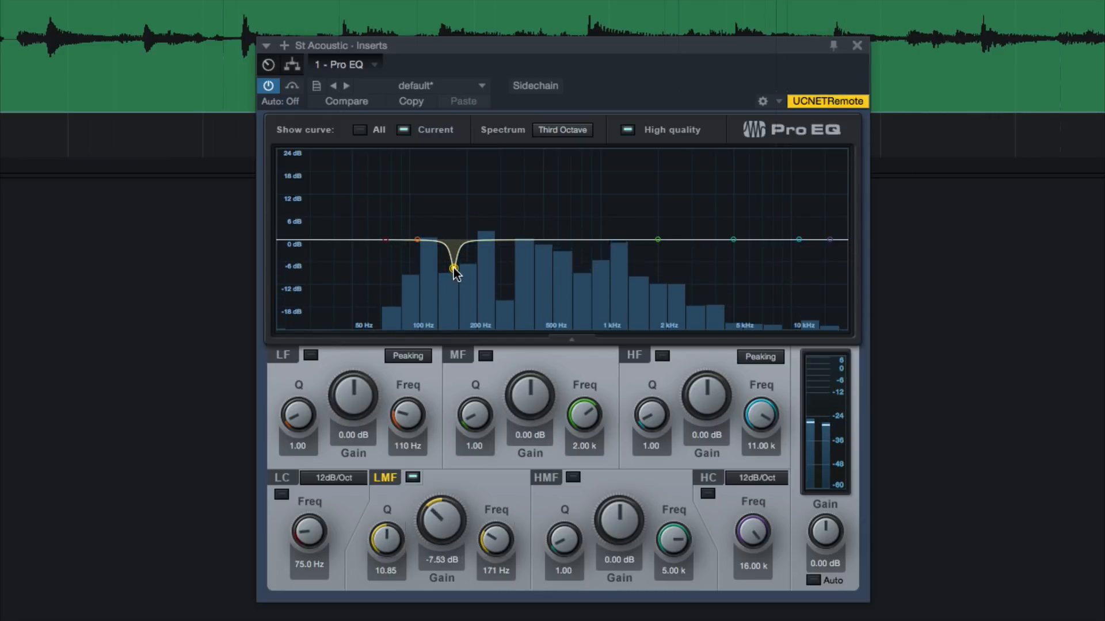
{"action": "scroll", "coordinate": [454, 269], "scroll_direction": "down", "scroll_amount": 4}
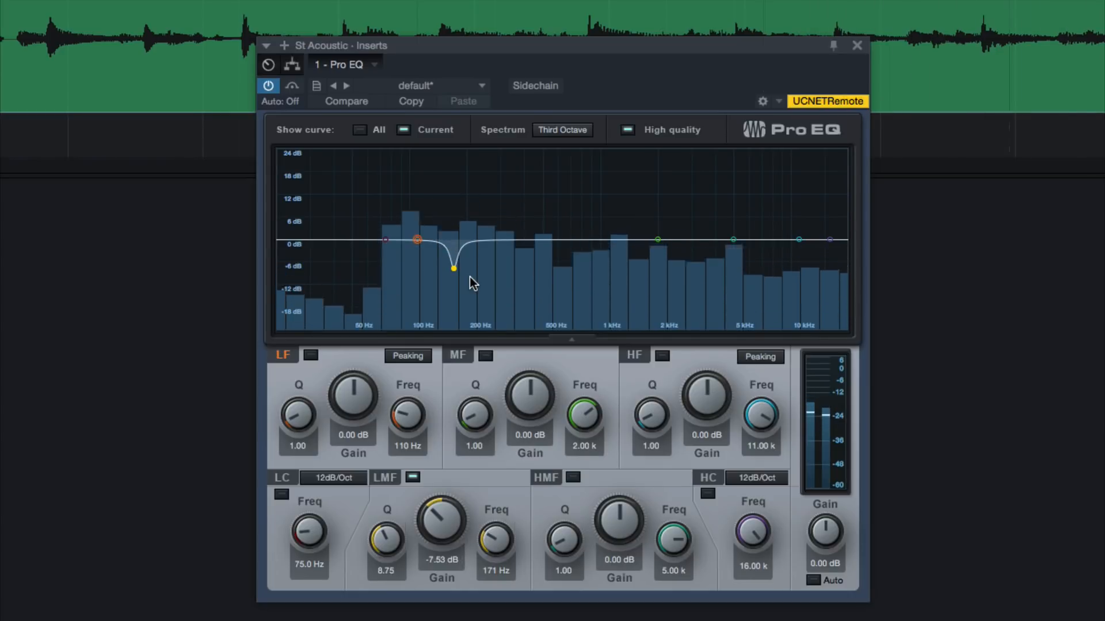
{"action": "key", "text": "space"}
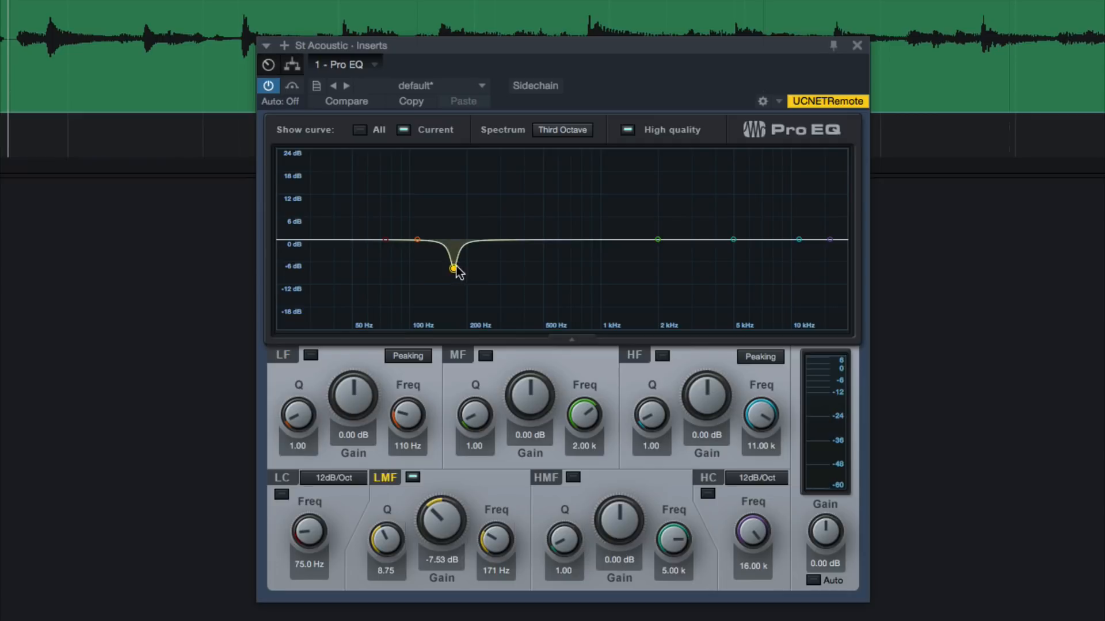
- Change the LF band to Shelf 12dB and boost it by 6.72 dB at 220 Hz
{"action": "left_click", "coordinate": [407, 357]}
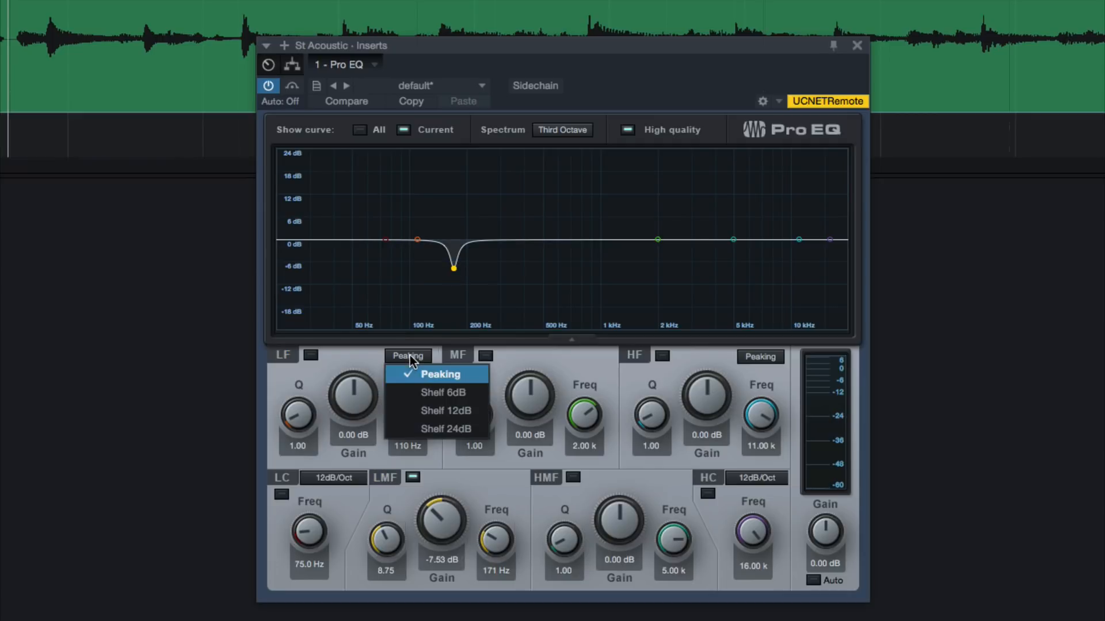
{"action": "left_click", "coordinate": [443, 409]}
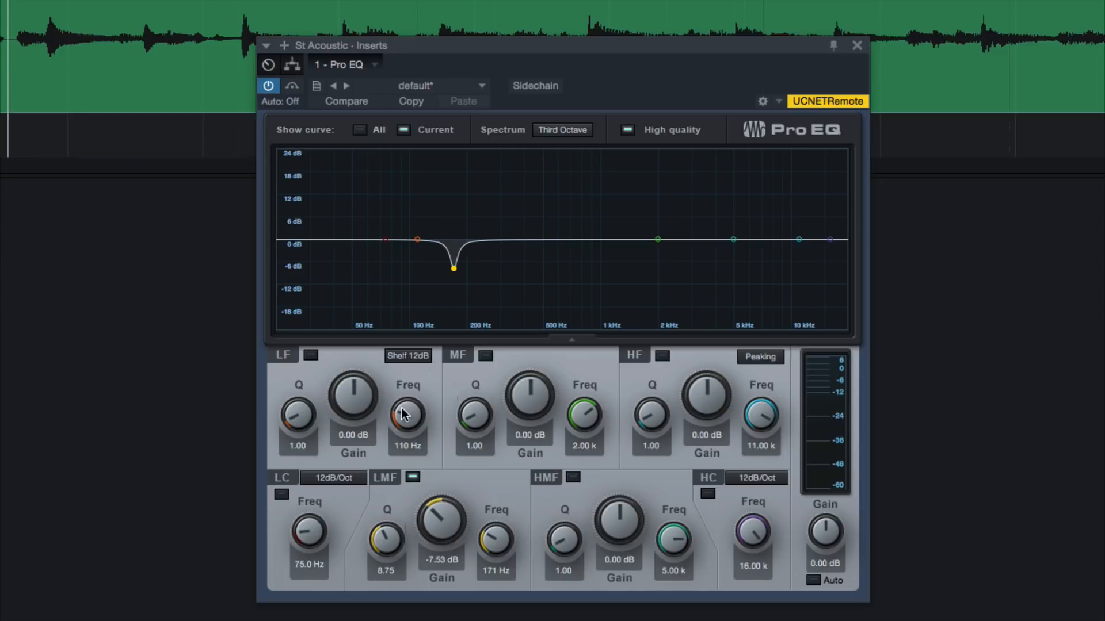
{"action": "left_click_drag", "start_coordinate": [360, 400], "coordinate": [358, 374]}
{"action": "mouse_move", "coordinate": [405, 416]}
{"action": "left_mouse_down"}
{"action": "mouse_move", "coordinate": [405, 402]}
{"action": "mouse_move", "coordinate": [405, 419]}
{"action": "left_mouse_up"}
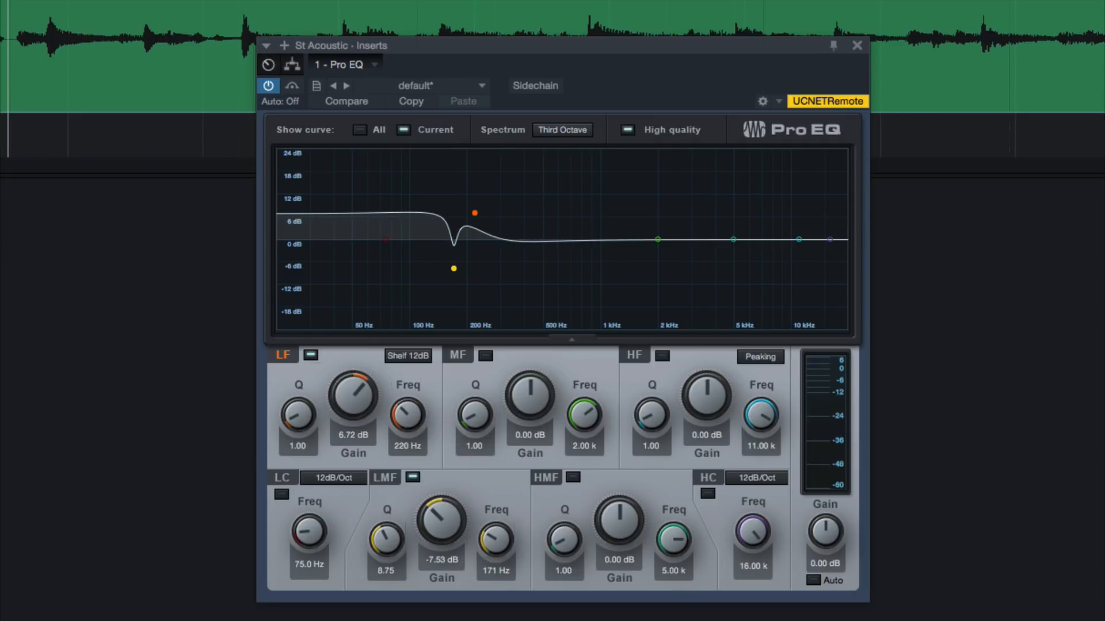
- Drop the LF shelf to -0.48 dB for playback, then set it to a 2.16 dB boost at 140 Hz
{"action": "left_click_drag", "start_coordinate": [360, 409], "coordinate": [389, 450]}
{"action": "key", "text": "space"}
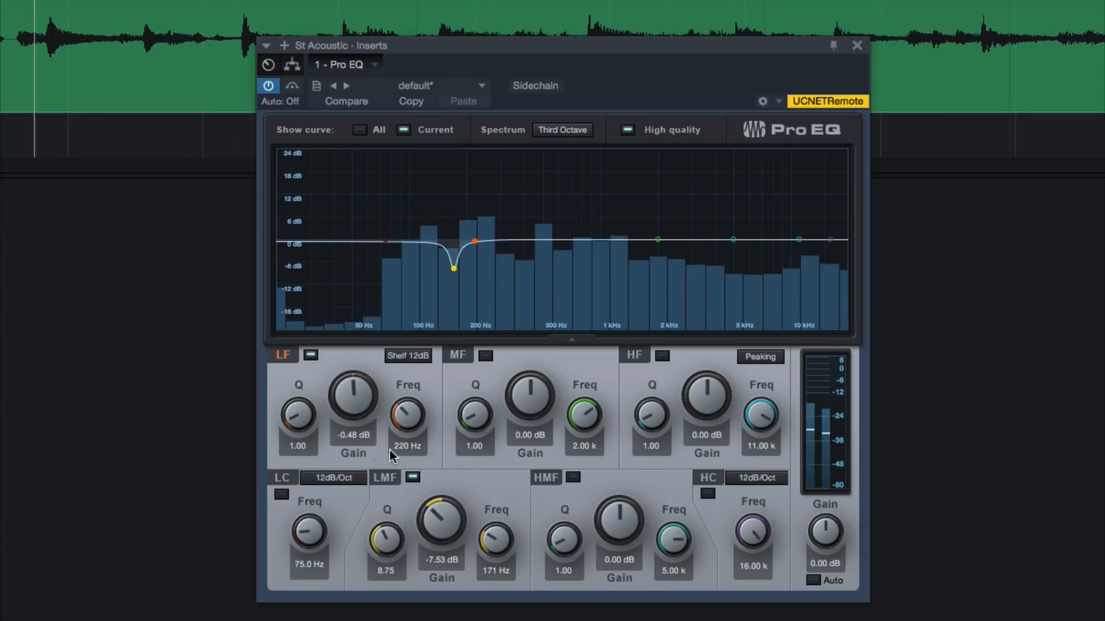
{"action": "mouse_move", "coordinate": [360, 405]}
{"action": "left_mouse_down"}
{"action": "mouse_move", "coordinate": [363, 382]}
{"action": "mouse_move", "coordinate": [357, 420]}
{"action": "mouse_move", "coordinate": [358, 392]}
{"action": "left_mouse_up"}
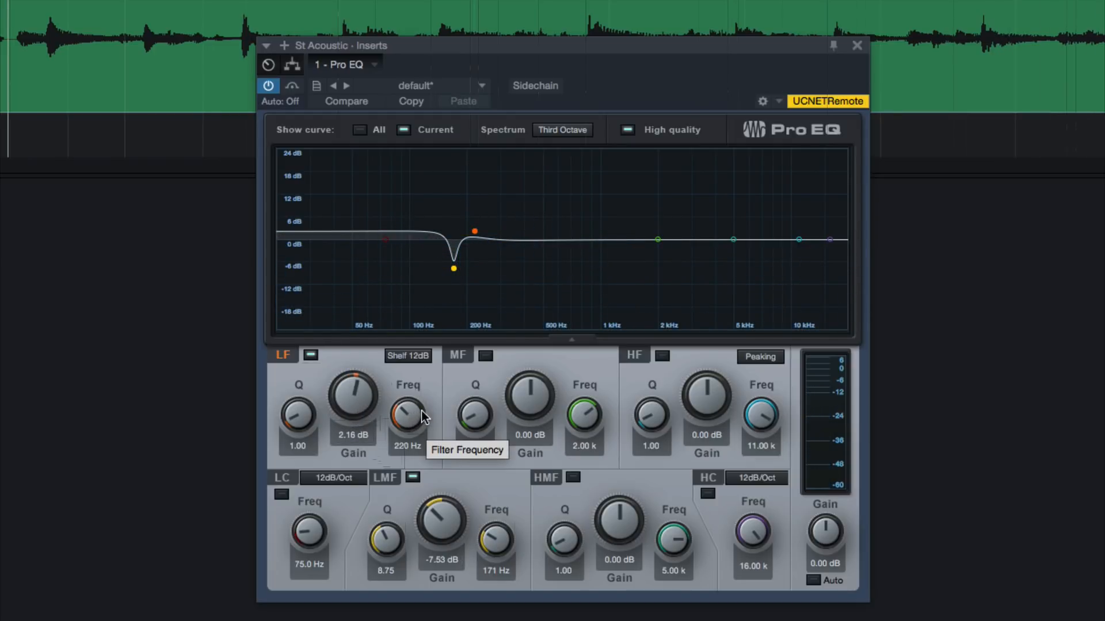
{"action": "left_click_drag", "start_coordinate": [406, 416], "coordinate": [406, 418]}
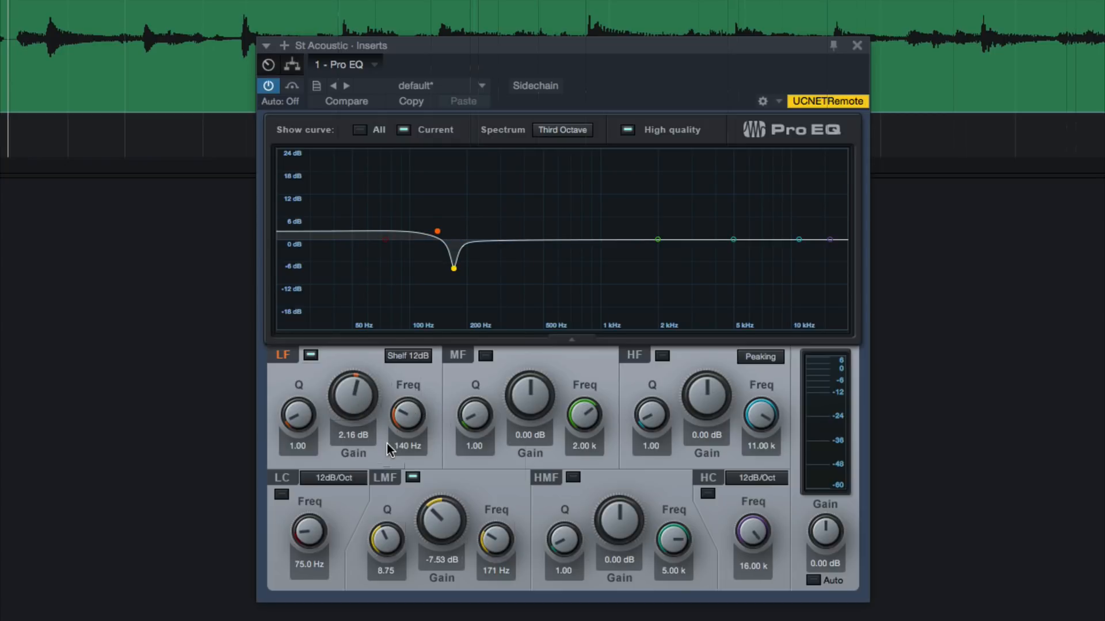
- Play the guitar and compare the sound with the LF shelf bypassed and enabled
{"action": "key", "text": "space"}
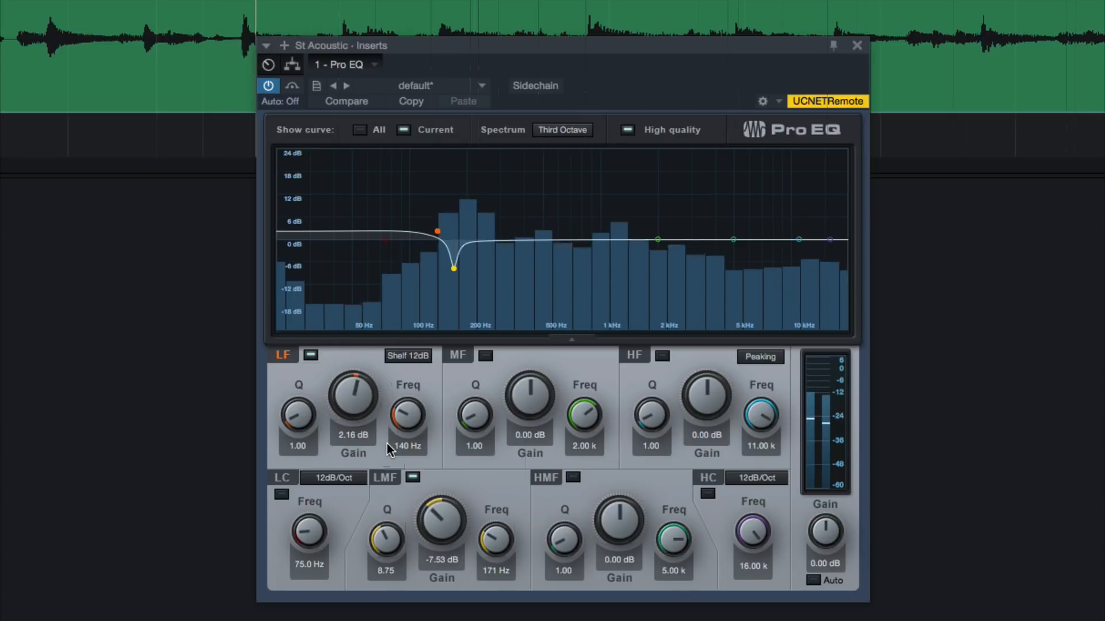
{"action": "left_click", "coordinate": [311, 355]}
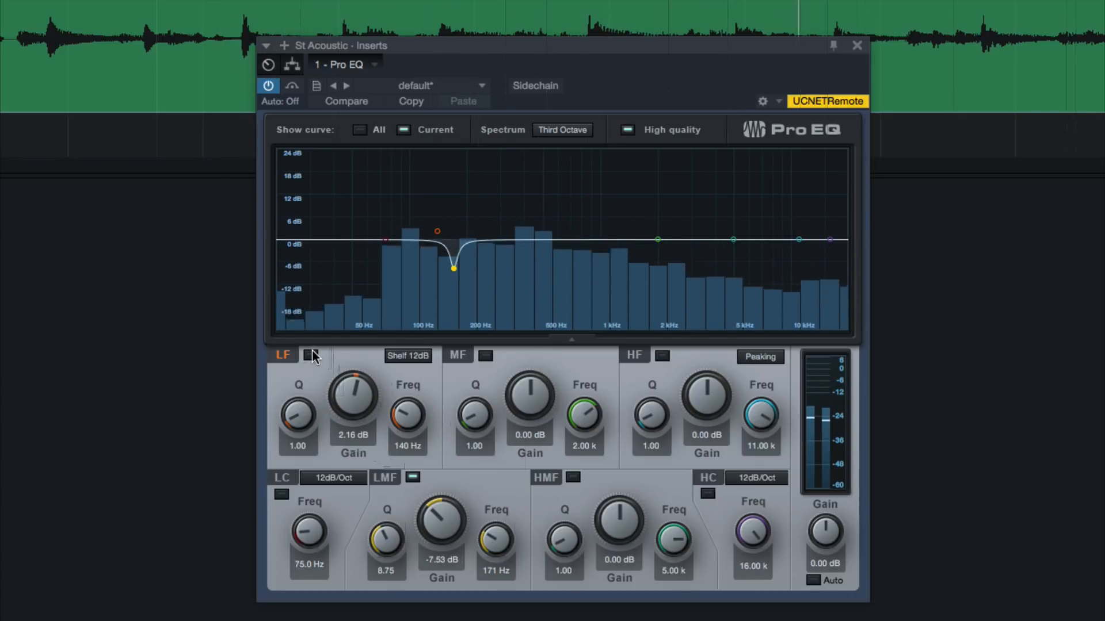
{"action": "left_click", "coordinate": [312, 354]}
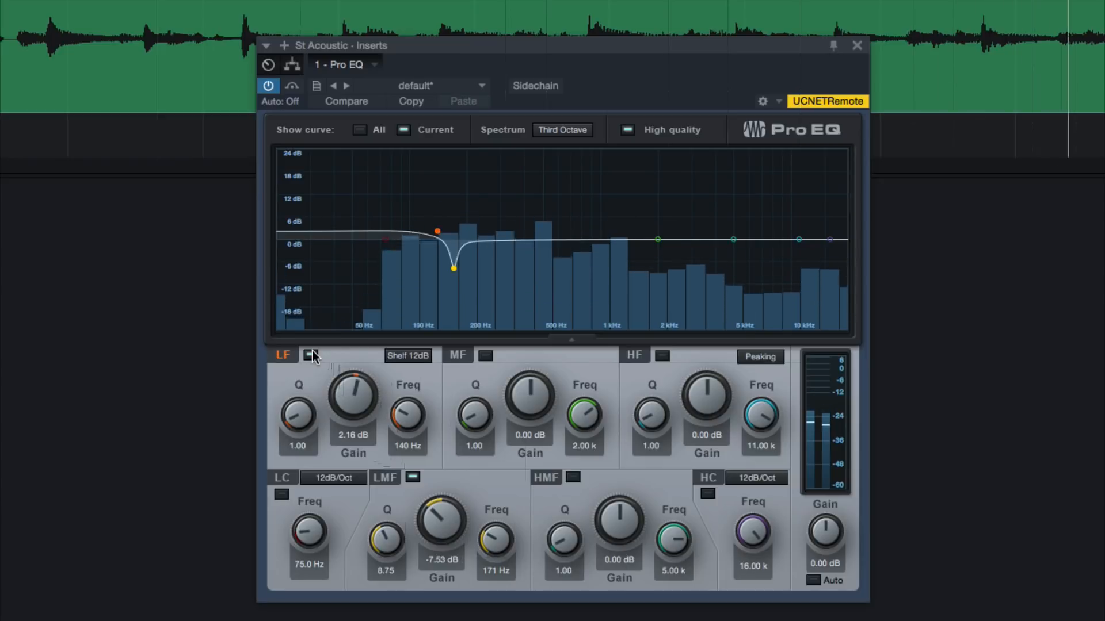
{"action": "key", "text": "space"}
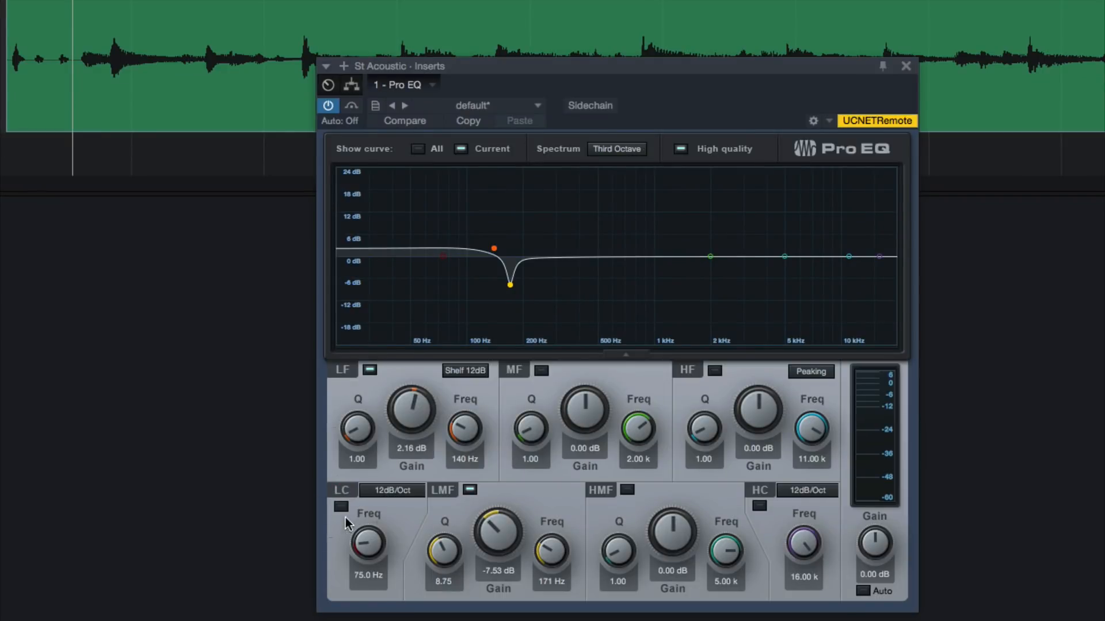
- Enable the low-cut filter, set its frequency to 58.9 Hz, and audition the guitar
{"action": "left_click", "coordinate": [341, 507]}
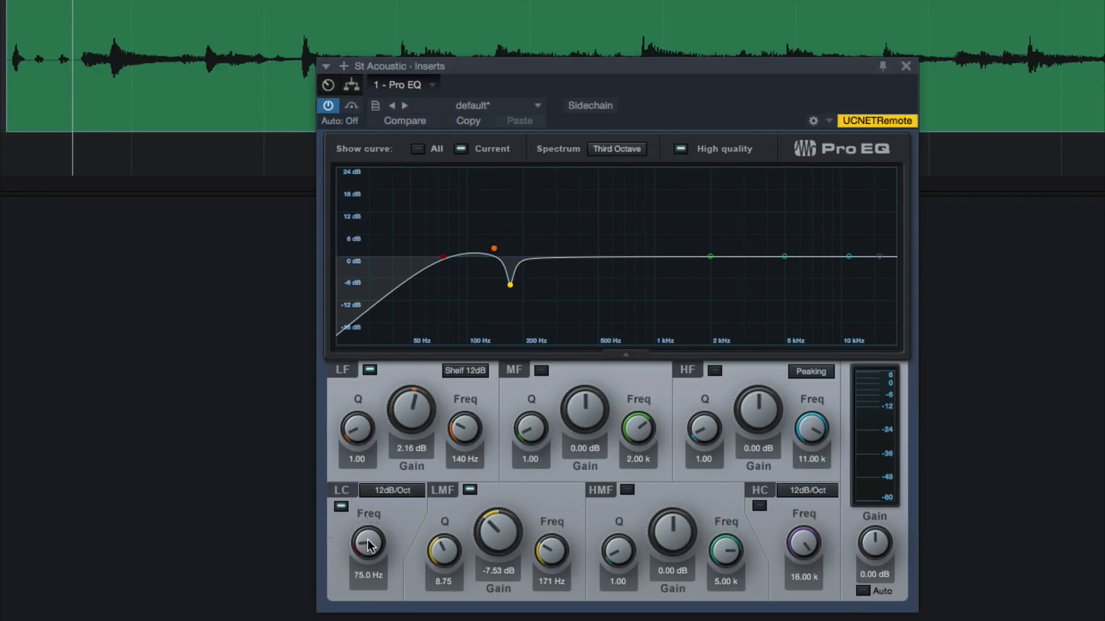
{"action": "left_click_drag", "start_coordinate": [367, 539], "coordinate": [368, 546]}
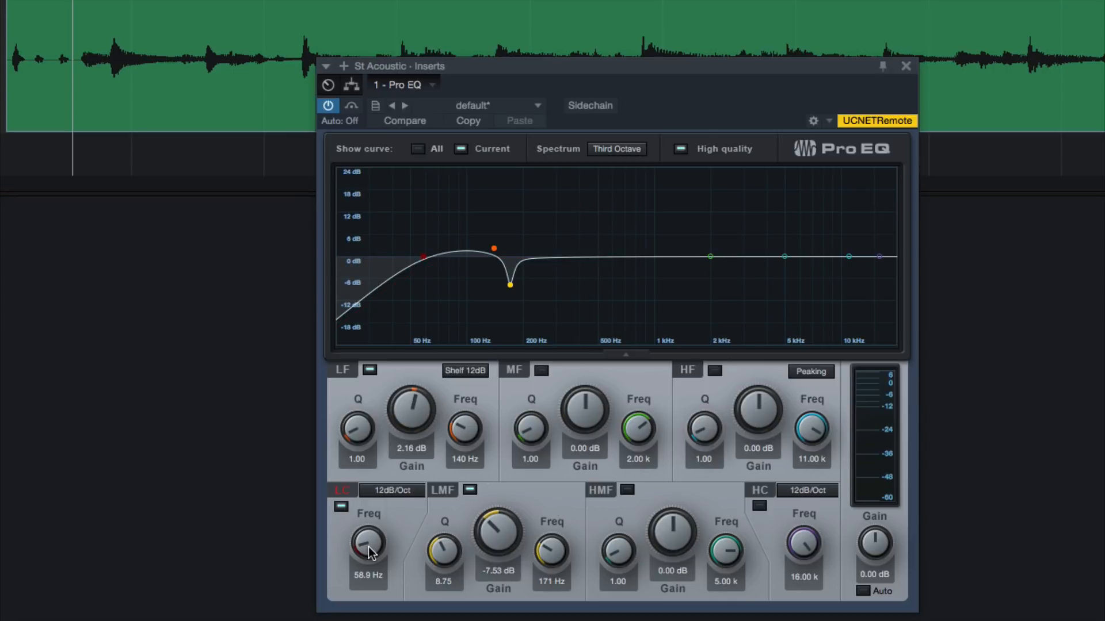
{"action": "key", "text": "space"}
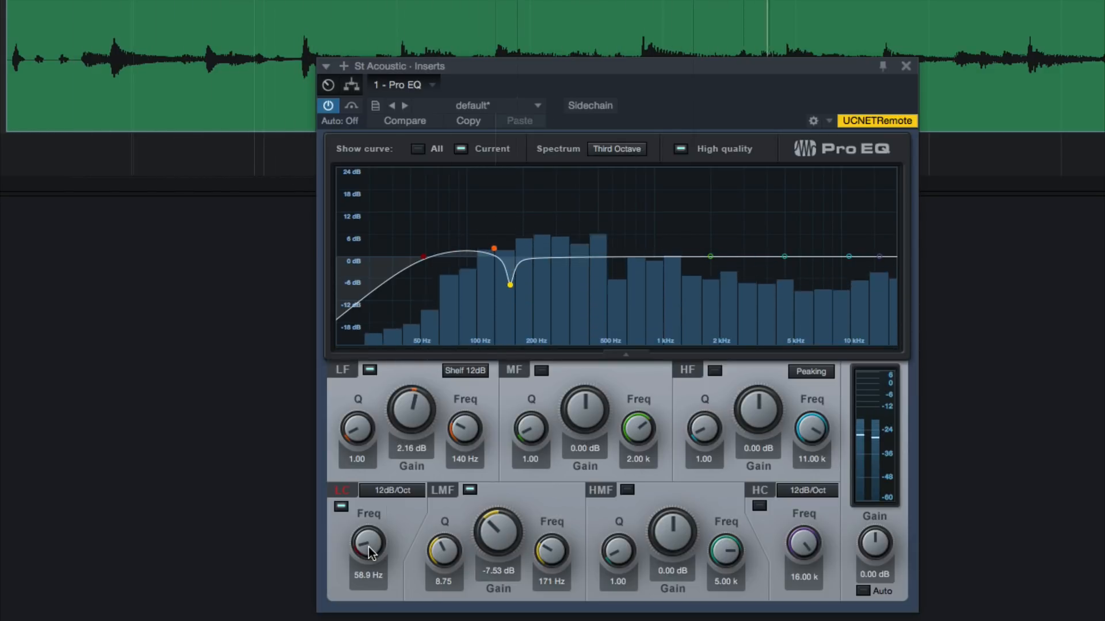
{"action": "key", "text": "space"}
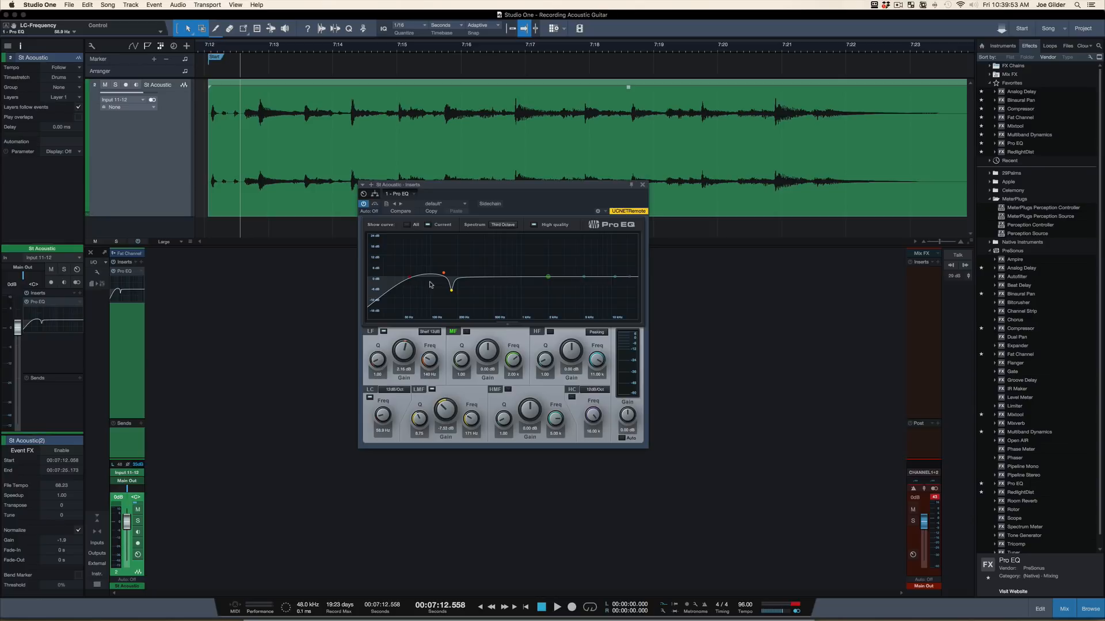
{"action": "key", "text": "space"}
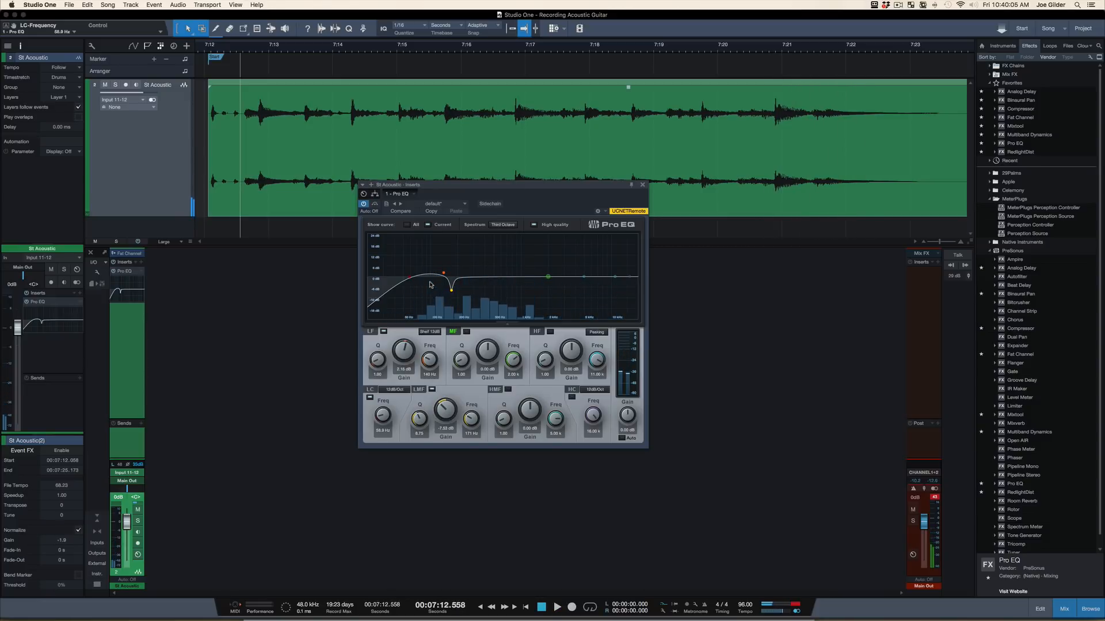
- Deepen the LMF cut to about -10.41 dB near 172 Hz with a Q of 7.84 while auditioning the guitar
{"action": "left_click", "coordinate": [450, 291]}
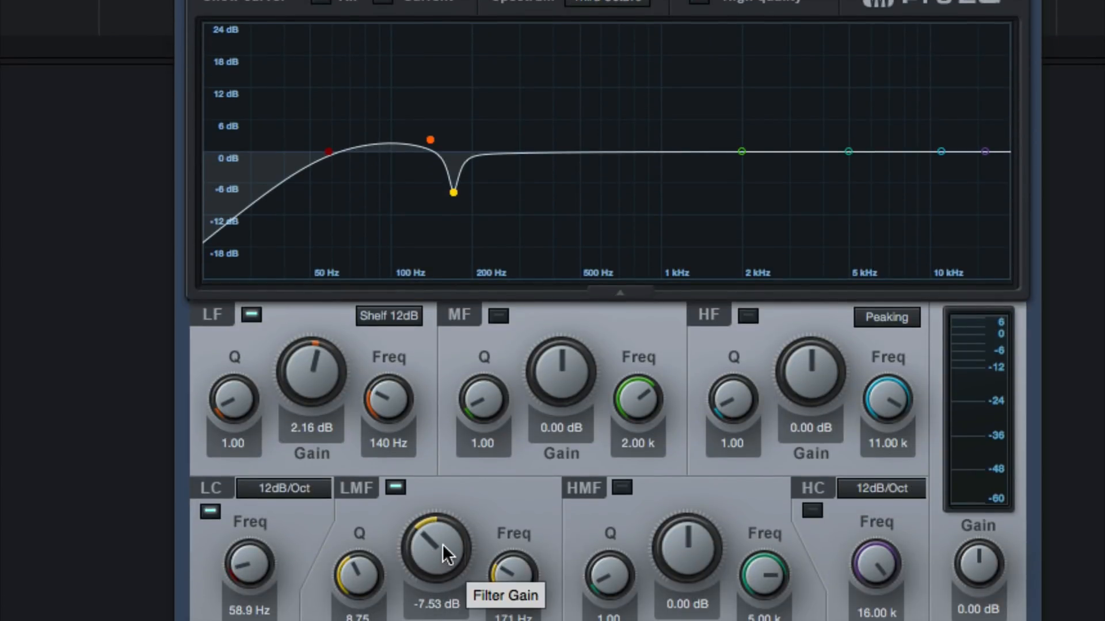
{"action": "left_click_drag", "start_coordinate": [445, 554], "coordinate": [439, 557]}
{"action": "key", "text": "space"}
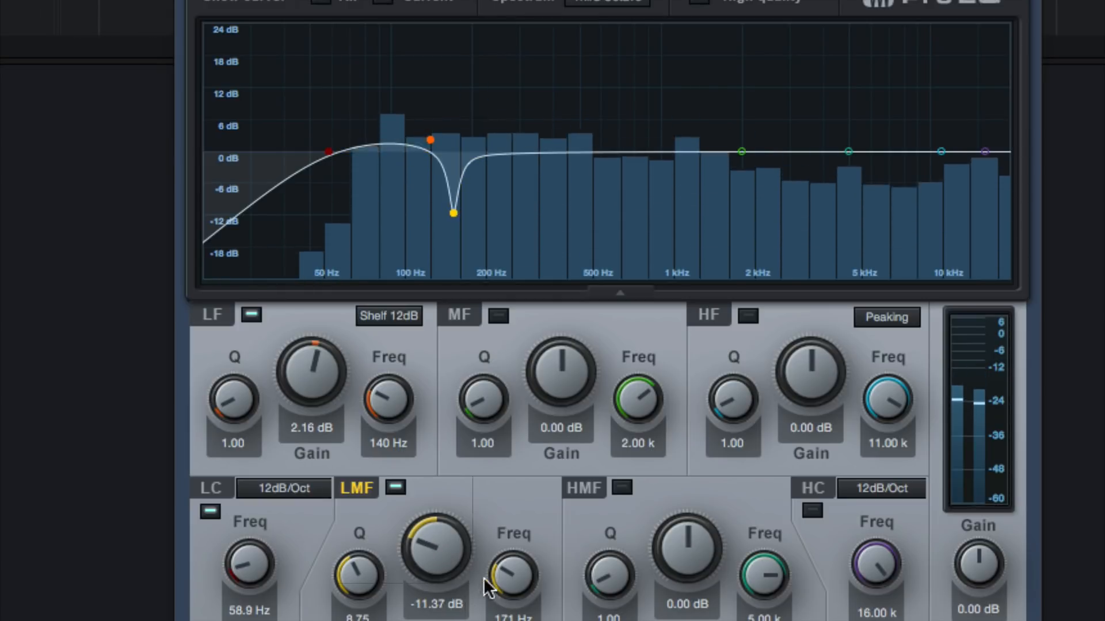
{"action": "scroll", "coordinate": [509, 572], "scroll_direction": "up", "scroll_amount": 2}
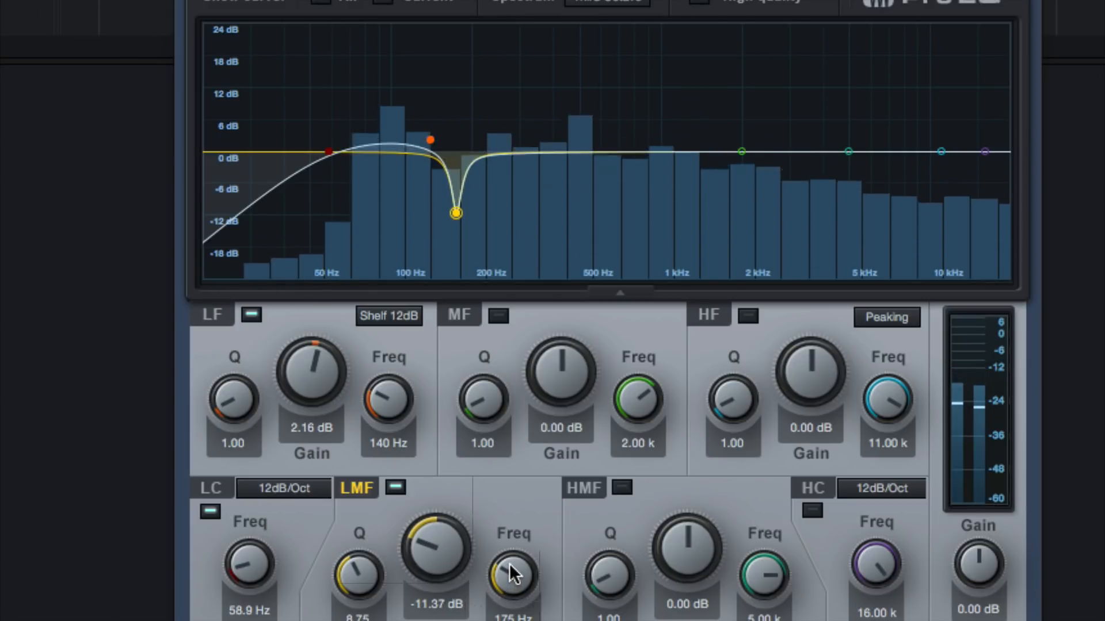
{"action": "left_click_drag", "start_coordinate": [426, 534], "coordinate": [434, 528]}
{"action": "left_click_drag", "start_coordinate": [503, 566], "coordinate": [503, 577]}
{"action": "left_click_drag", "start_coordinate": [427, 549], "coordinate": [365, 572]}
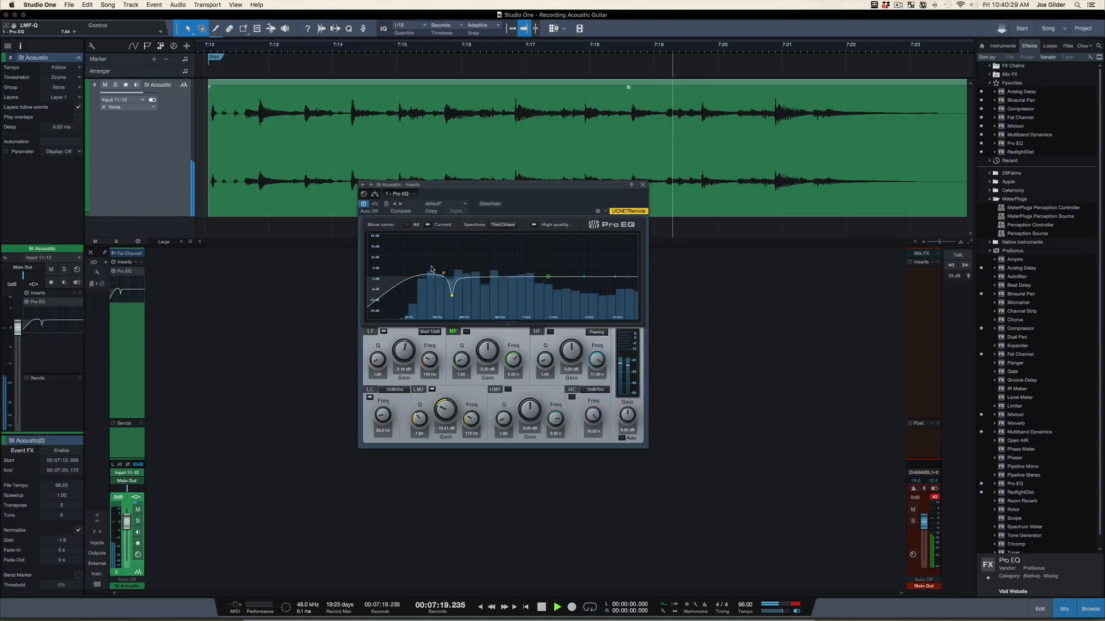
{"action": "key", "text": "space"}
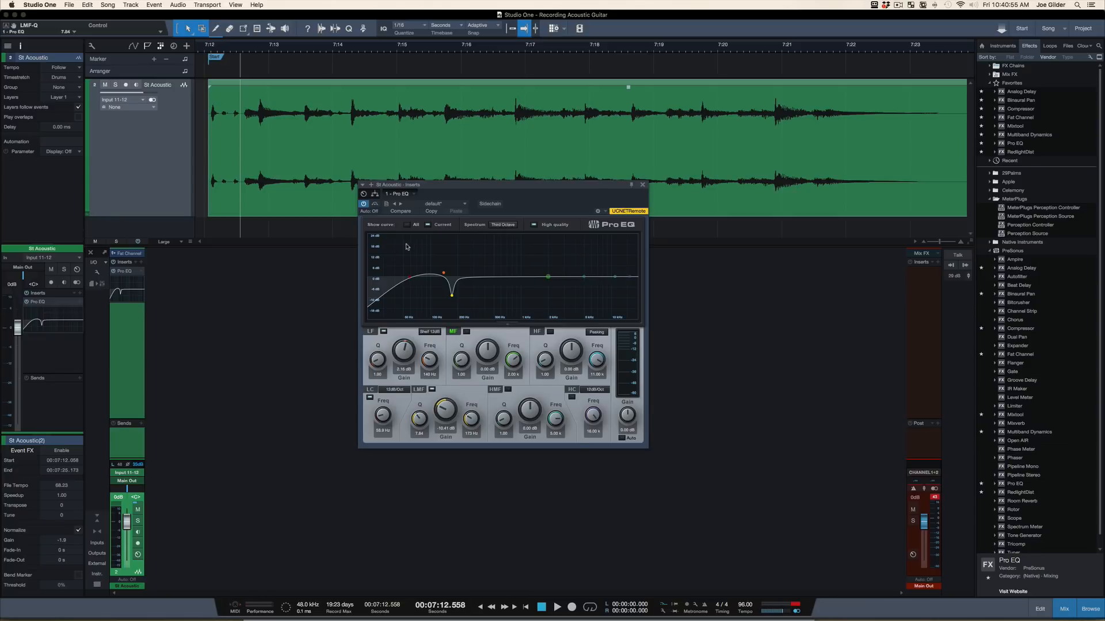
- Boost the MF band about 8 to 9 dB and sweep it down below 1 kHz during playback, narrowing its Q to 1.80
{"action": "key", "text": "space"}
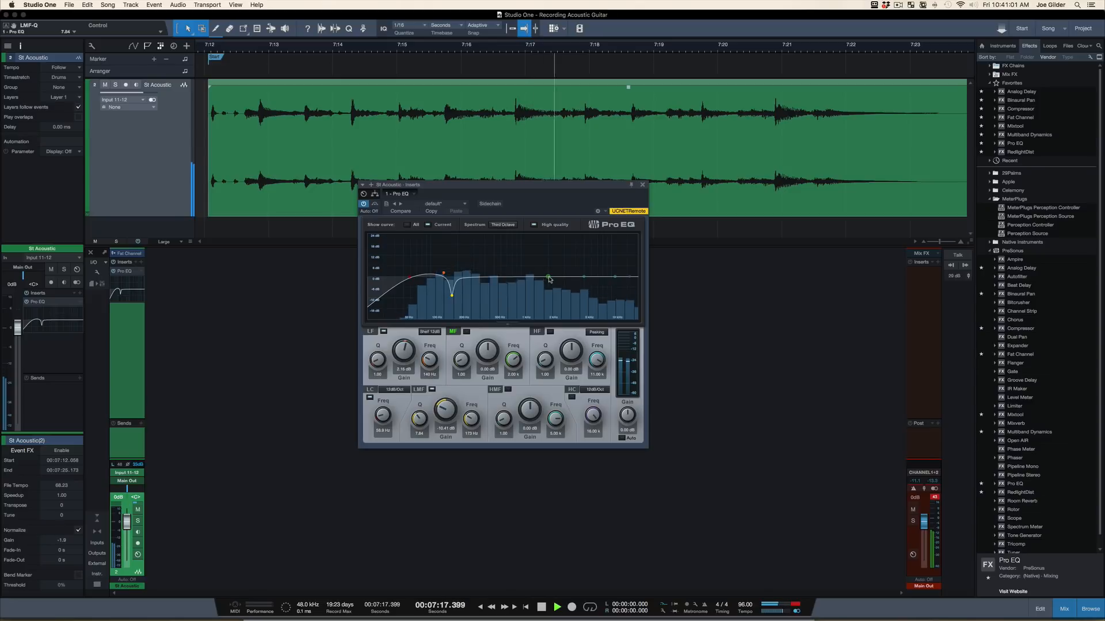
{"action": "key", "text": "space"}
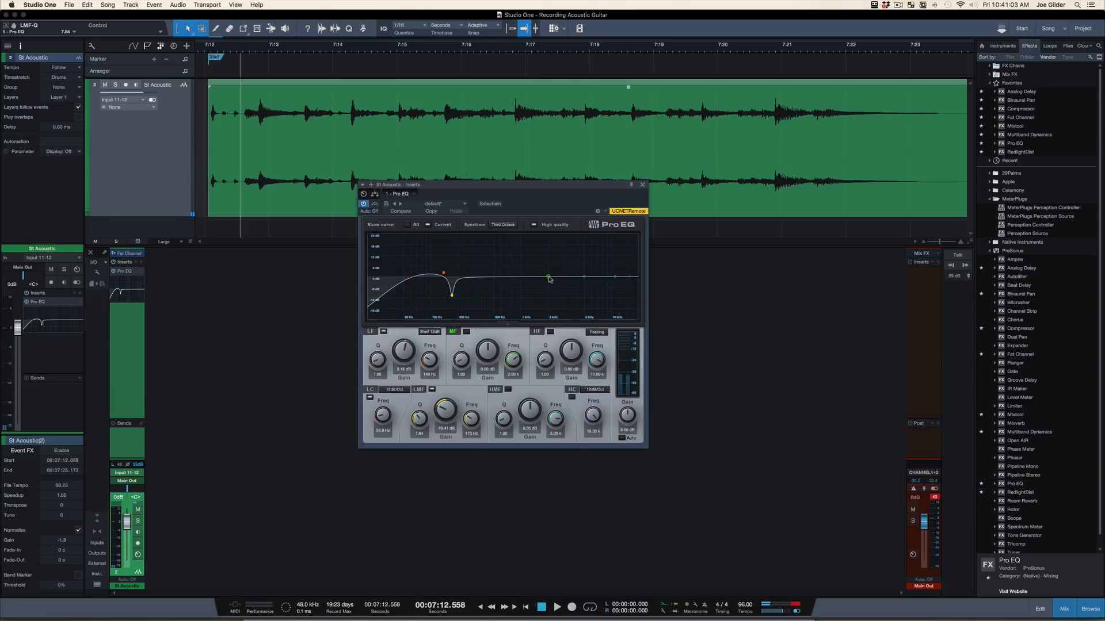
{"action": "left_click_drag", "start_coordinate": [550, 279], "coordinate": [540, 264]}
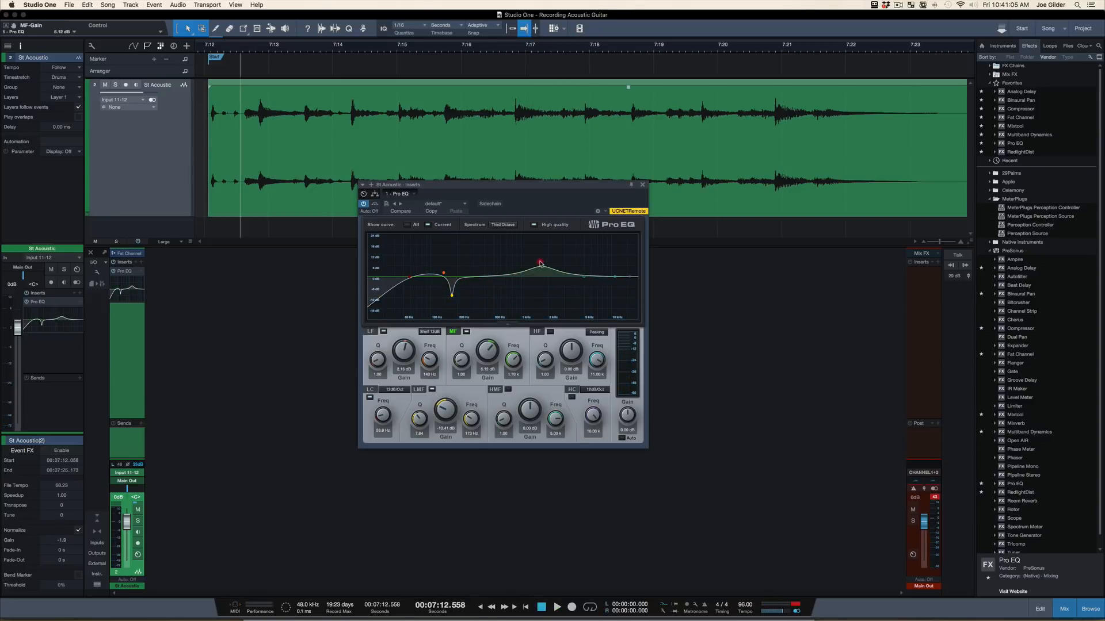
{"action": "key", "text": "space"}
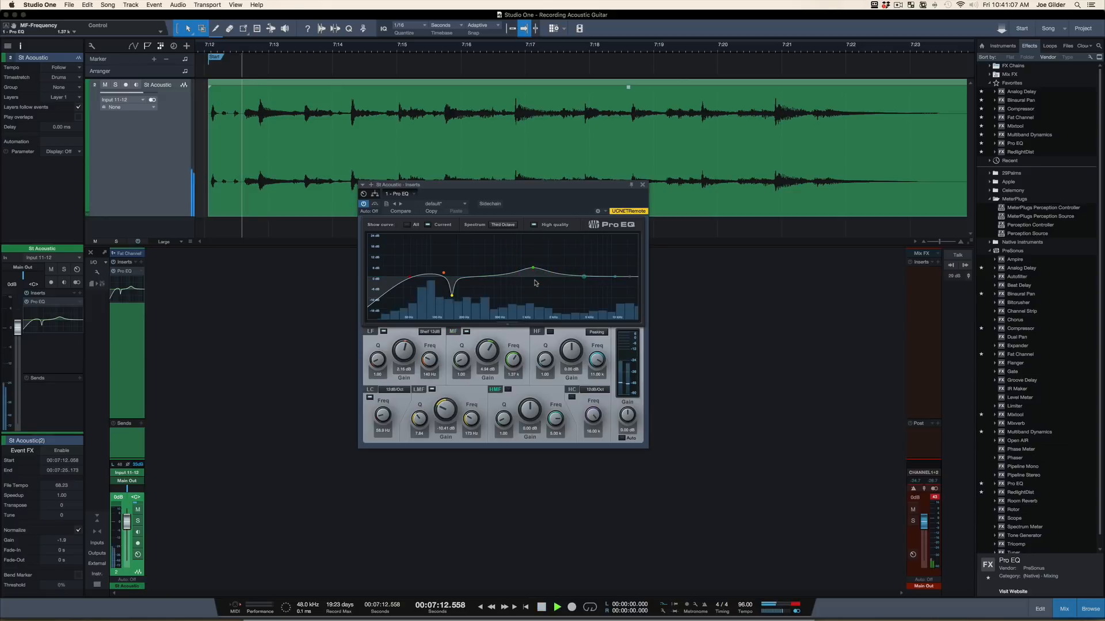
{"action": "mouse_move", "coordinate": [533, 268]}
{"action": "left_mouse_down"}
{"action": "mouse_move", "coordinate": [512, 258]}
{"action": "mouse_move", "coordinate": [572, 263]}
{"action": "mouse_move", "coordinate": [516, 260]}
{"action": "left_mouse_up"}
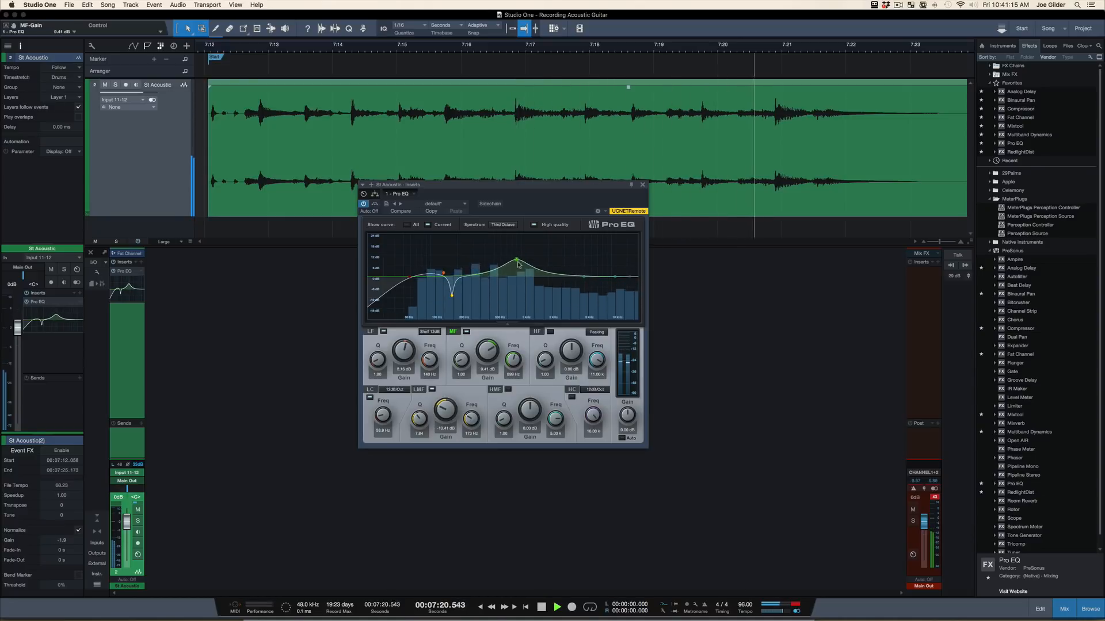
{"action": "key", "text": "space"}
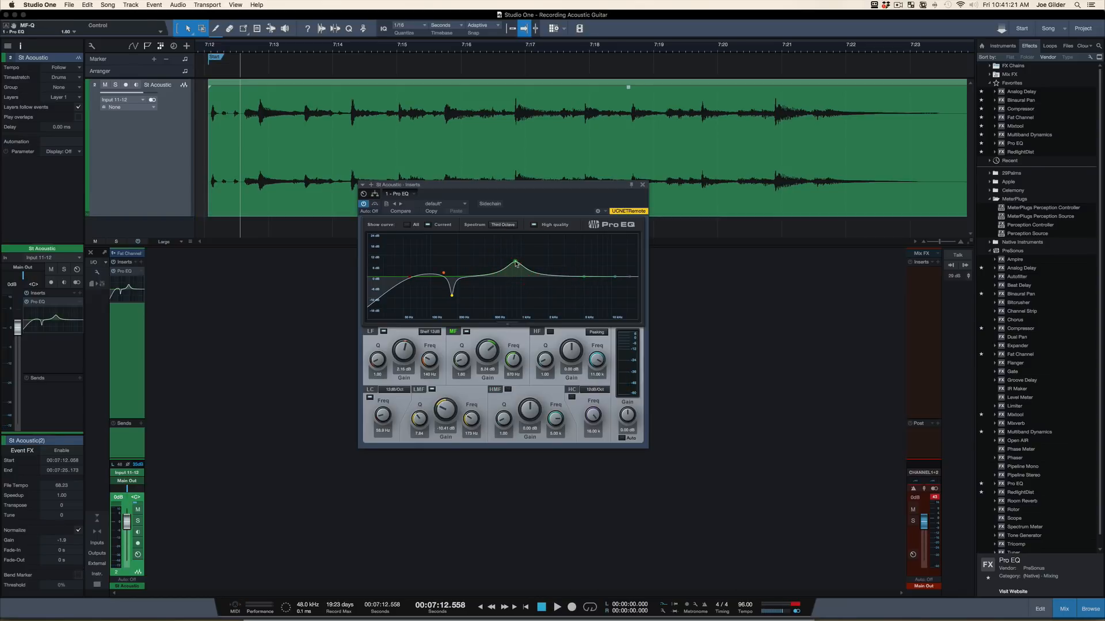
{"action": "key", "text": "space"}
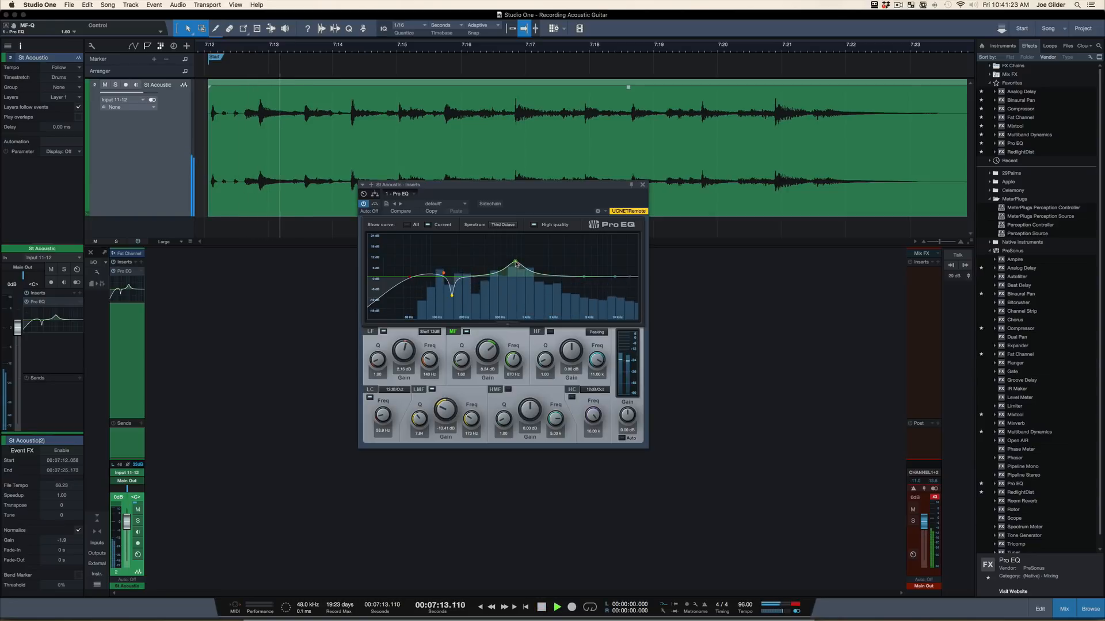
- Turn the MF boost into a cut of about 3 dB near 1 kHz and adjust the EQ's output gain during playback
{"action": "mouse_move", "coordinate": [516, 264]}
{"action": "left_mouse_down"}
{"action": "mouse_move", "coordinate": [513, 282]}
{"action": "mouse_move", "coordinate": [498, 285]}
{"action": "mouse_move", "coordinate": [523, 283]}
{"action": "left_mouse_up"}
{"action": "key", "text": "comma"}
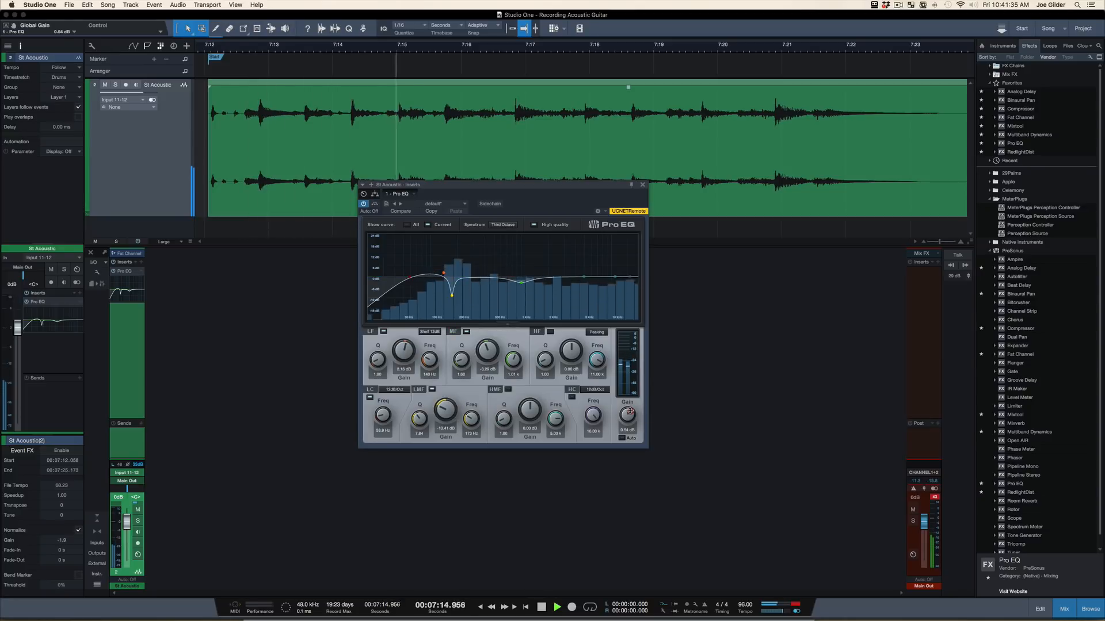
{"action": "left_click_drag", "start_coordinate": [627, 415], "coordinate": [630, 412]}
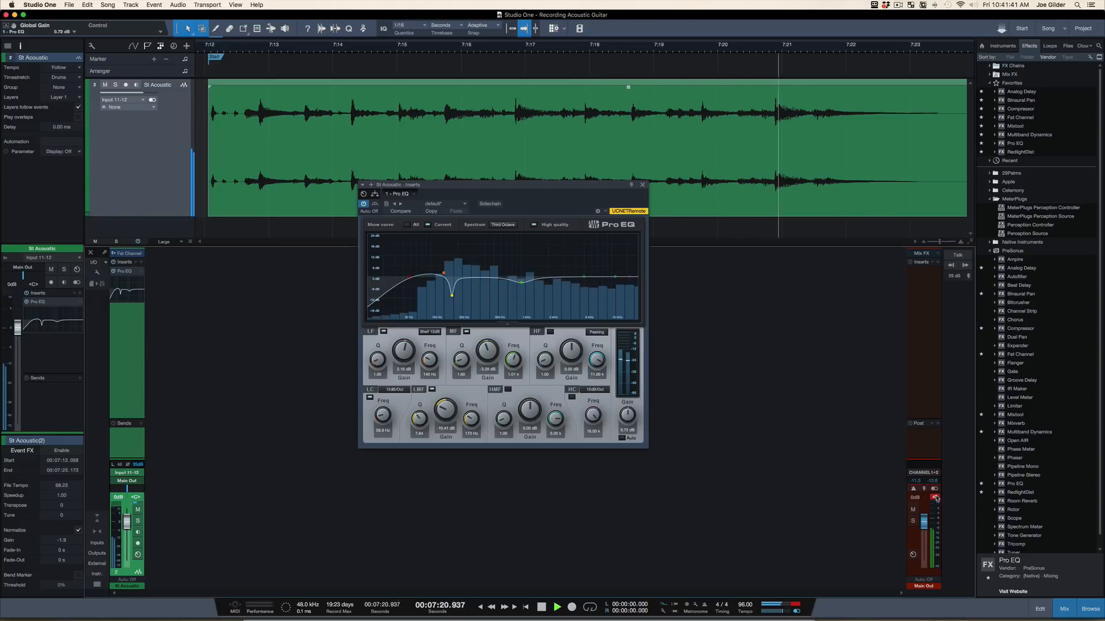
- Stop playback and compare the acoustic guitar with Pro EQ bypassed and with it enabled
{"action": "key", "text": "space"}
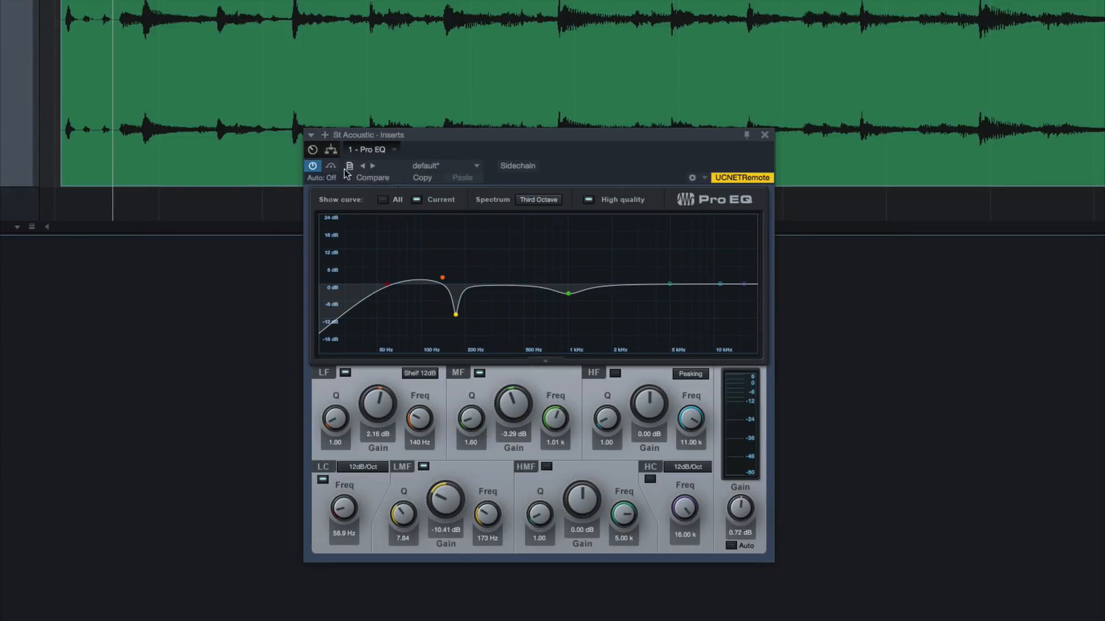
{"action": "left_click", "coordinate": [313, 167]}
{"action": "key", "text": "space"}
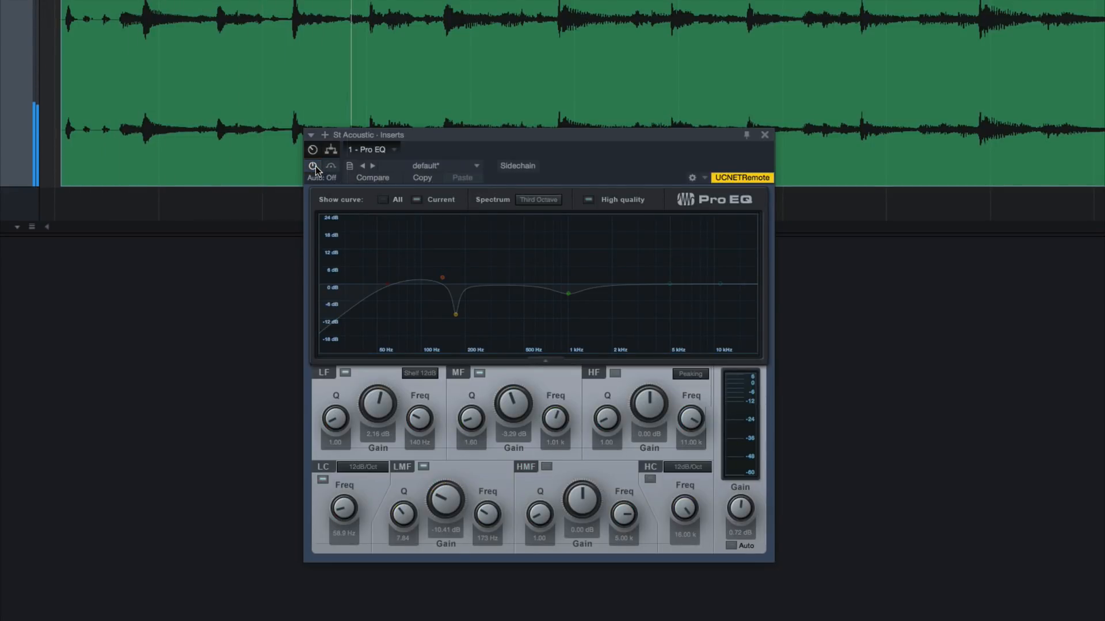
{"action": "key", "text": "space"}
{"action": "left_click", "coordinate": [314, 167]}
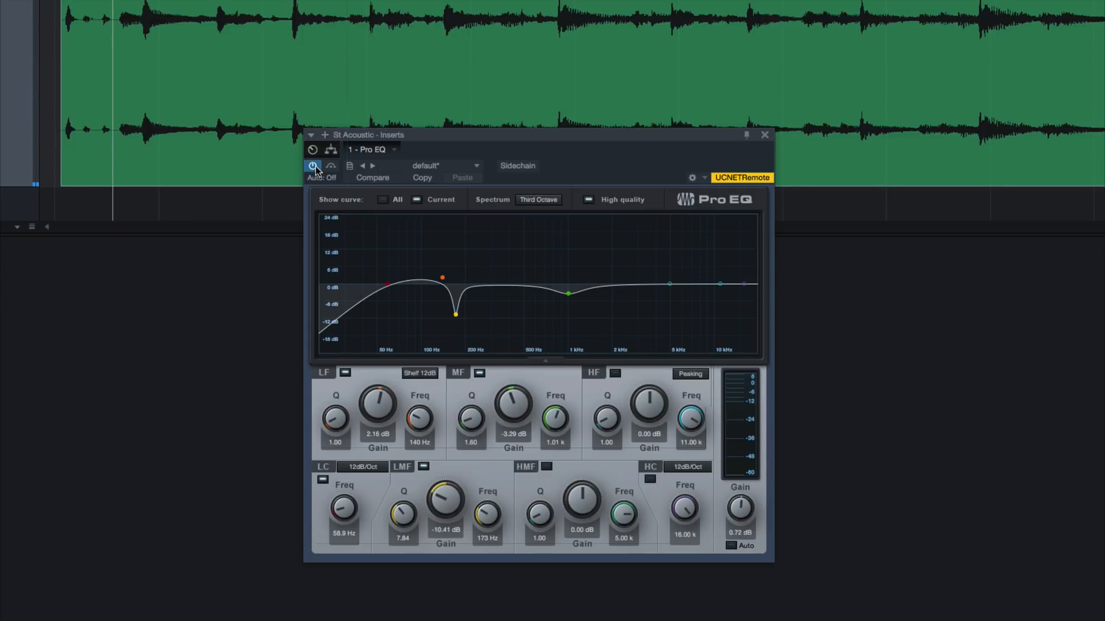
{"action": "key", "text": "space"}
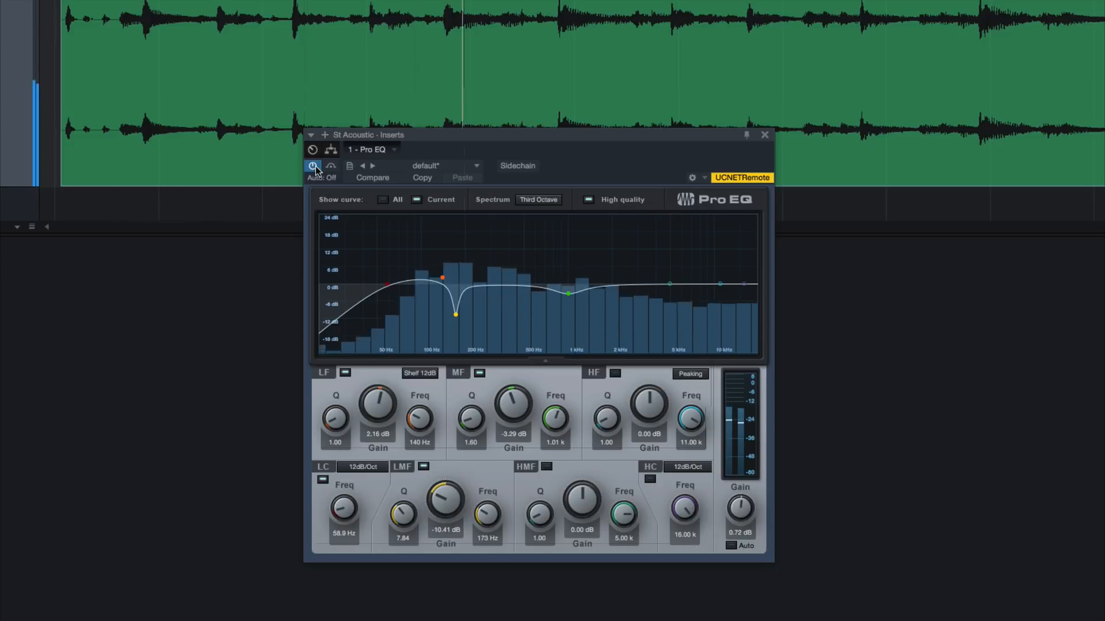
{"action": "key", "text": "space"}
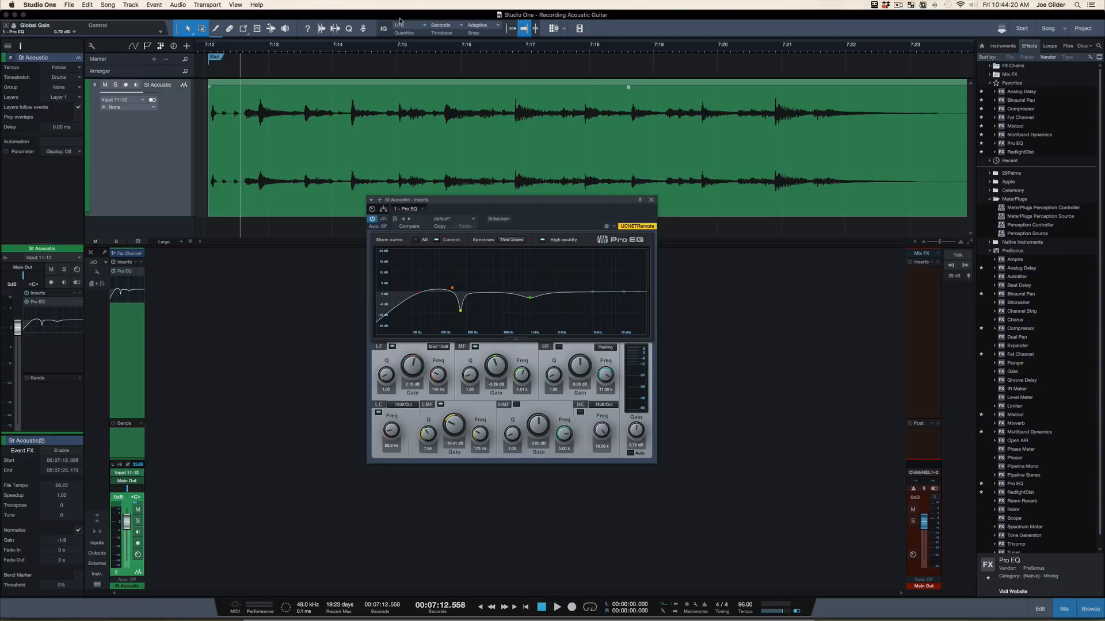
- Switch to Chrome and look over the Mix Practice sales page and its list of included multi-tracks
{"action": "key", "text": "super+Tab"}
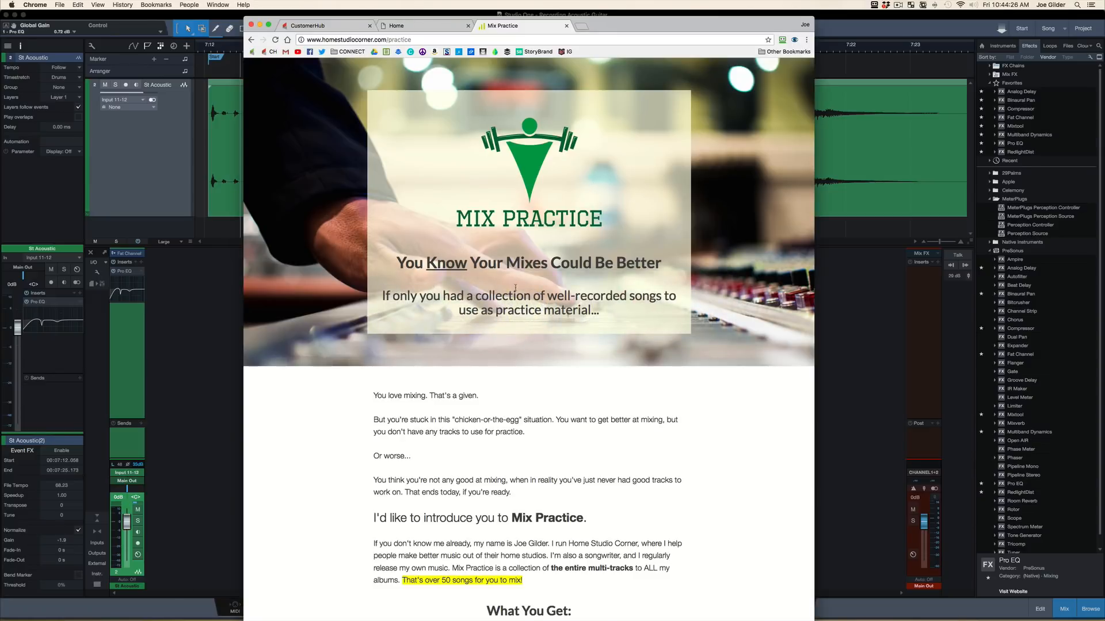
{"action": "scroll", "coordinate": [483, 196], "scroll_direction": "down", "scroll_amount": 5}
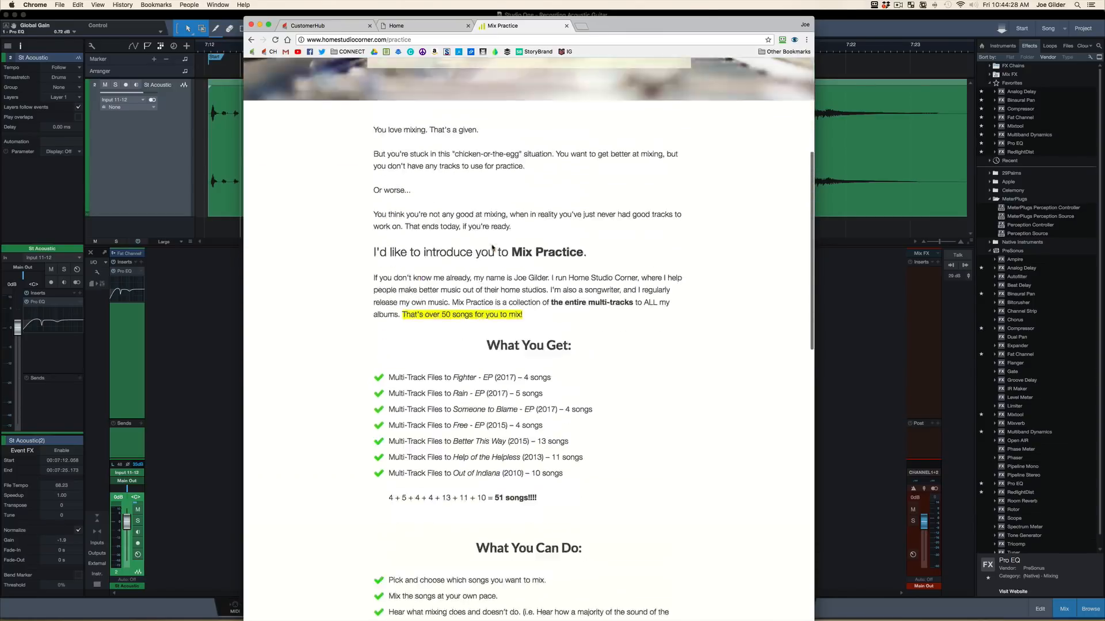
{"action": "scroll", "coordinate": [492, 248], "scroll_direction": "up", "scroll_amount": 5}
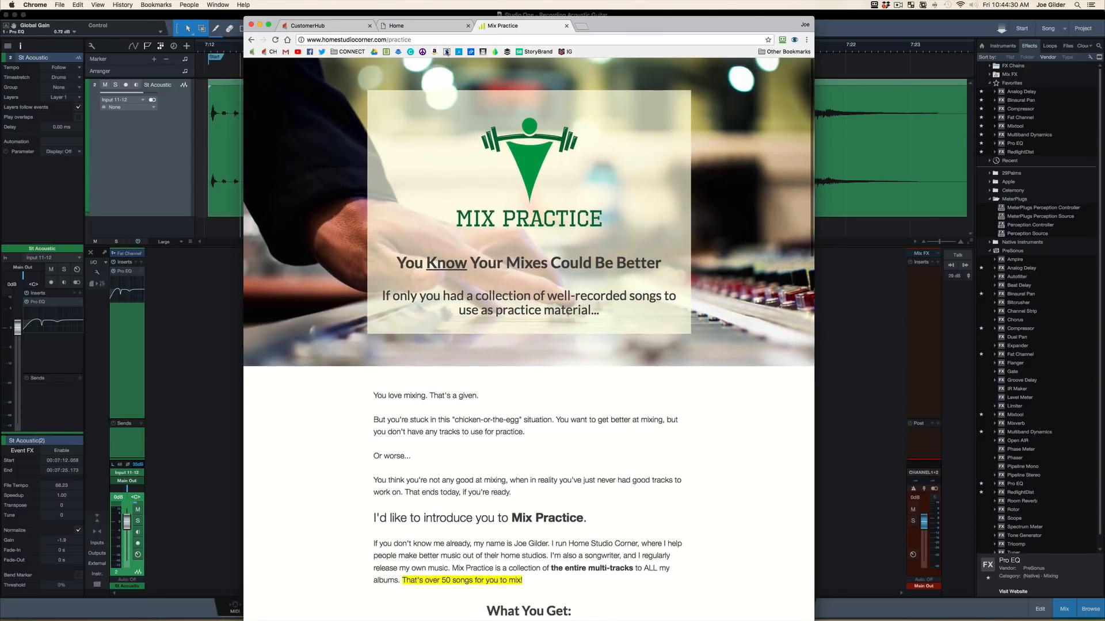
- Open the Mix Practice product in the Home Studio Corner customer center and examine its albums, song previews and multi-track downloads
{"action": "left_click", "coordinate": [428, 27]}
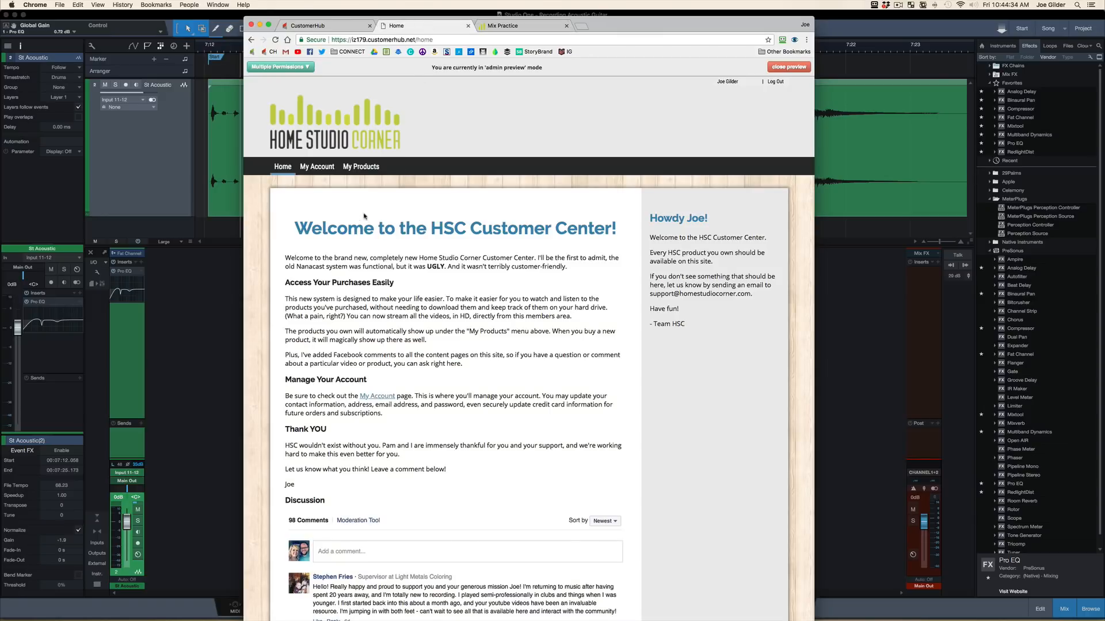
{"action": "left_click", "coordinate": [356, 184]}
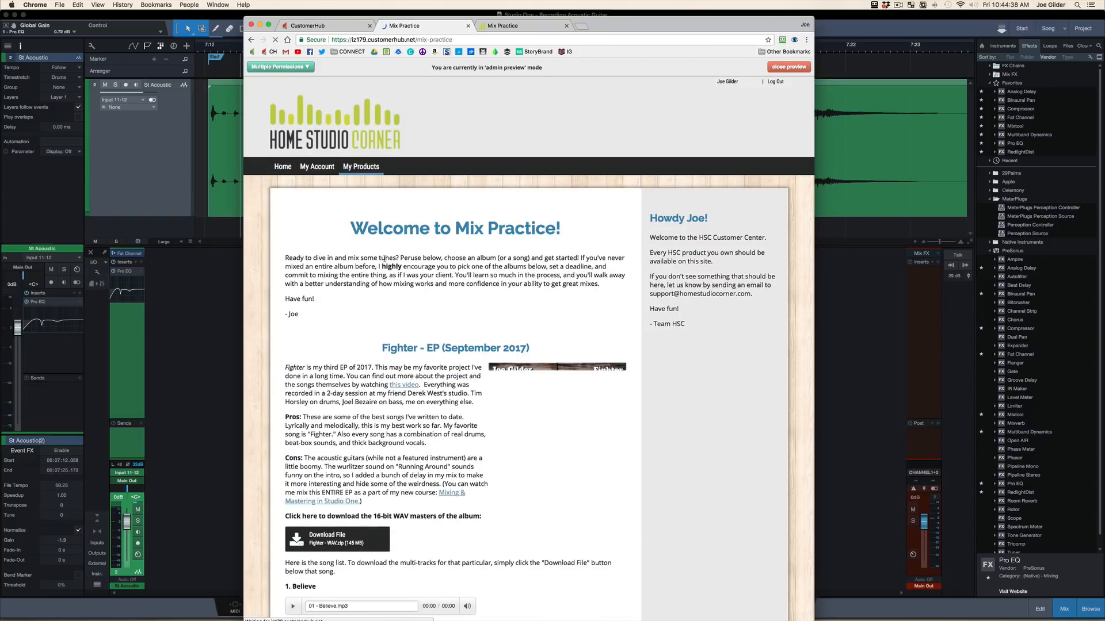
{"action": "scroll", "coordinate": [385, 259], "scroll_direction": "down", "scroll_amount": 3}
{"action": "scroll", "coordinate": [385, 259], "scroll_direction": "down", "scroll_amount": 5}
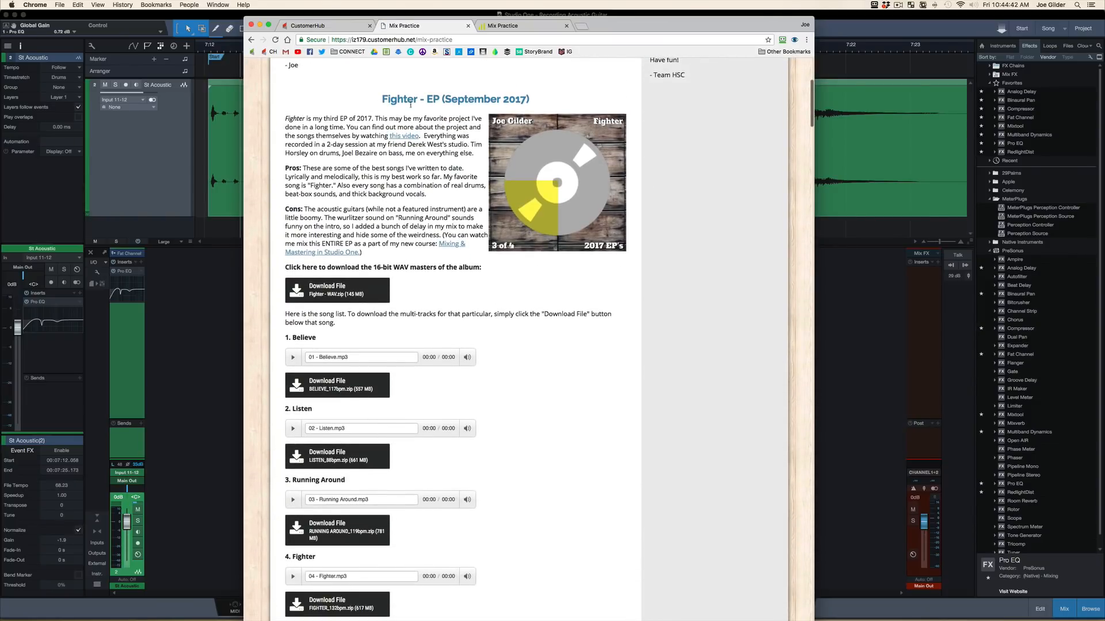
{"action": "scroll", "coordinate": [329, 214], "scroll_direction": "down", "scroll_amount": 5}
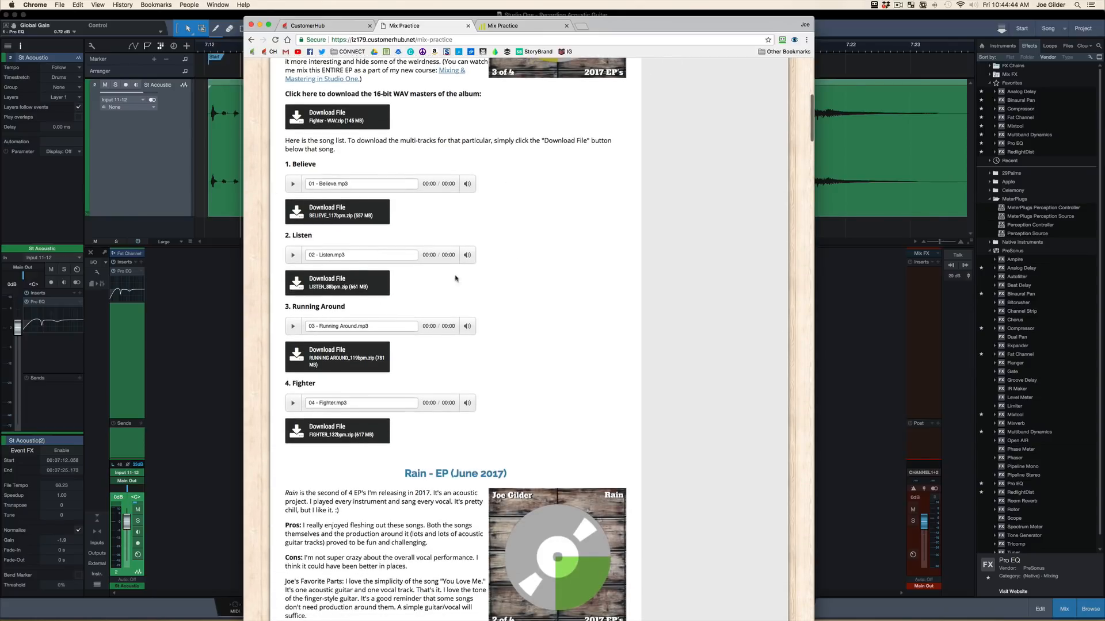
{"action": "scroll", "coordinate": [455, 279], "scroll_direction": "down", "scroll_amount": 20}
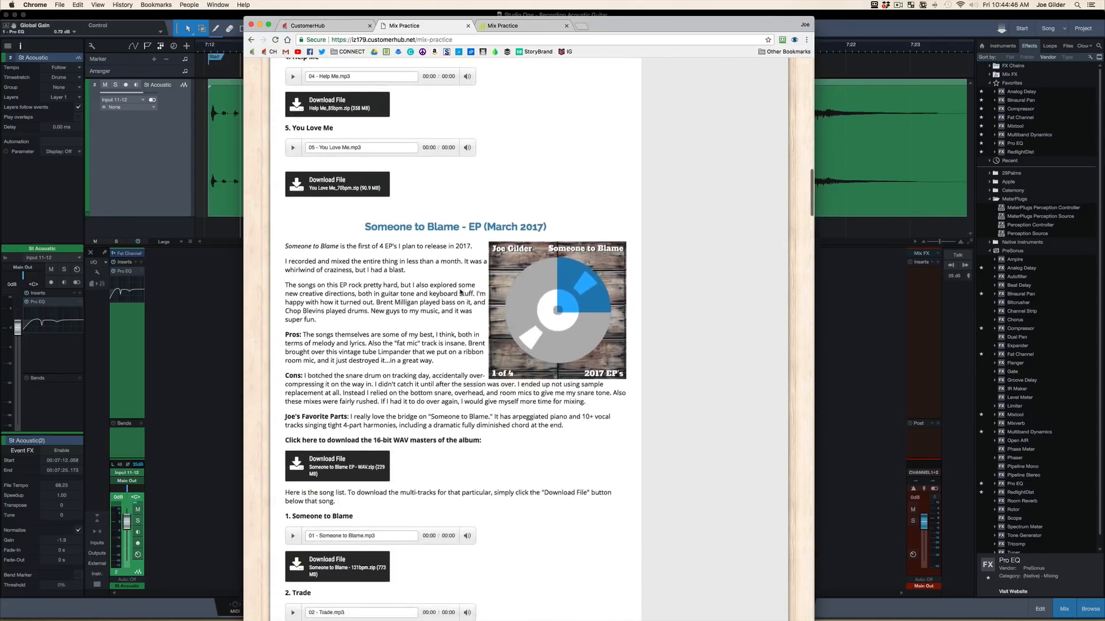
{"action": "scroll", "coordinate": [460, 293], "scroll_direction": "down", "scroll_amount": 20}
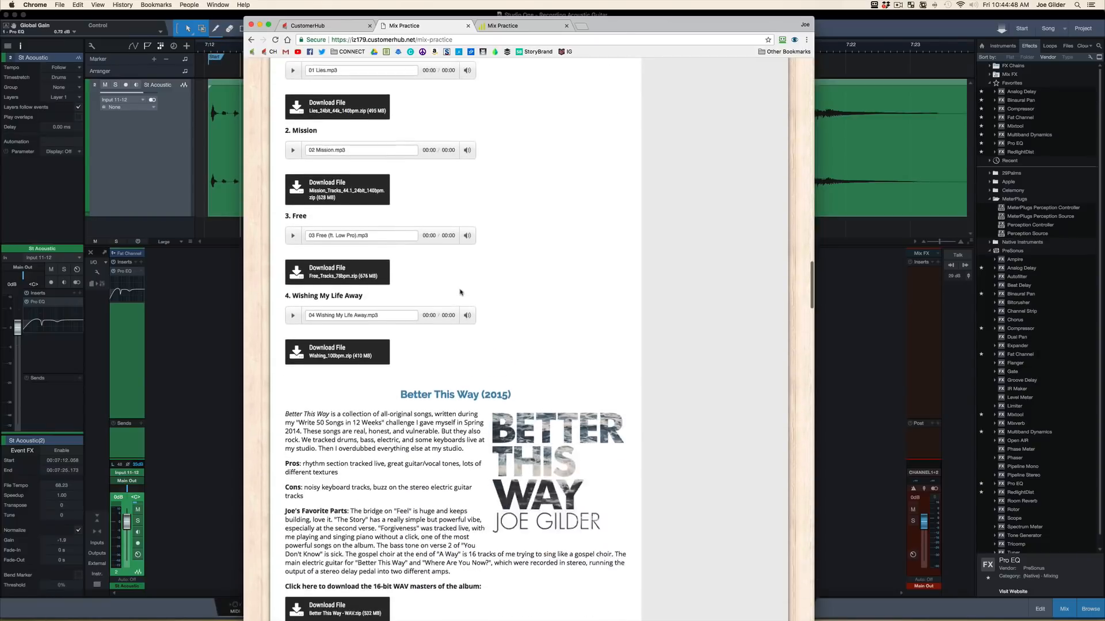
{"action": "scroll", "coordinate": [460, 292], "scroll_direction": "down", "scroll_amount": 20}
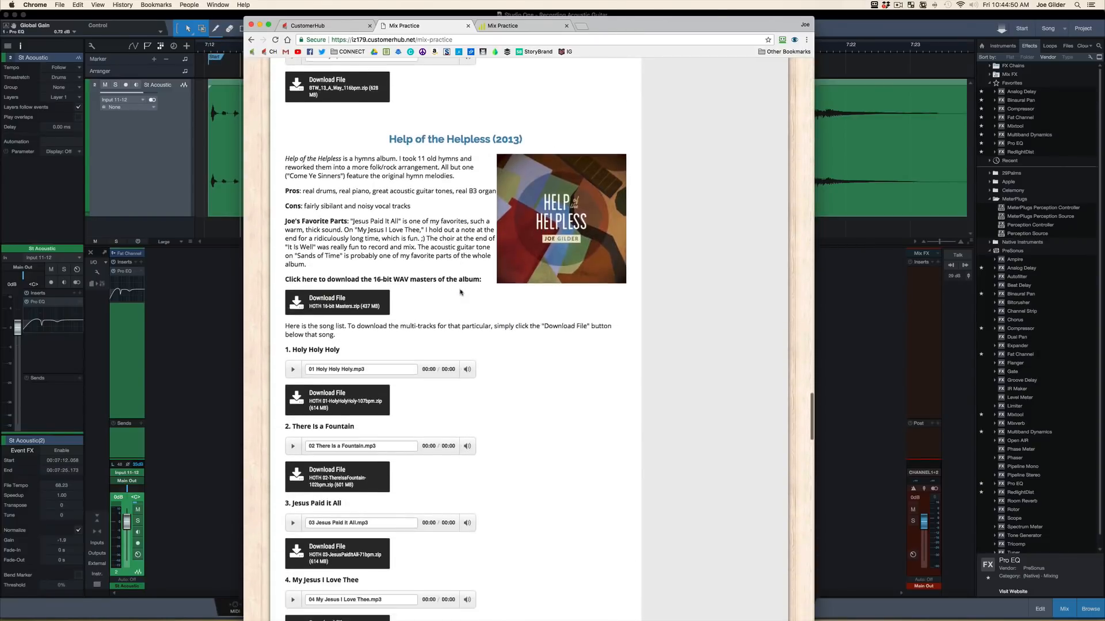
{"action": "scroll", "coordinate": [460, 293], "scroll_direction": "down", "scroll_amount": 20}
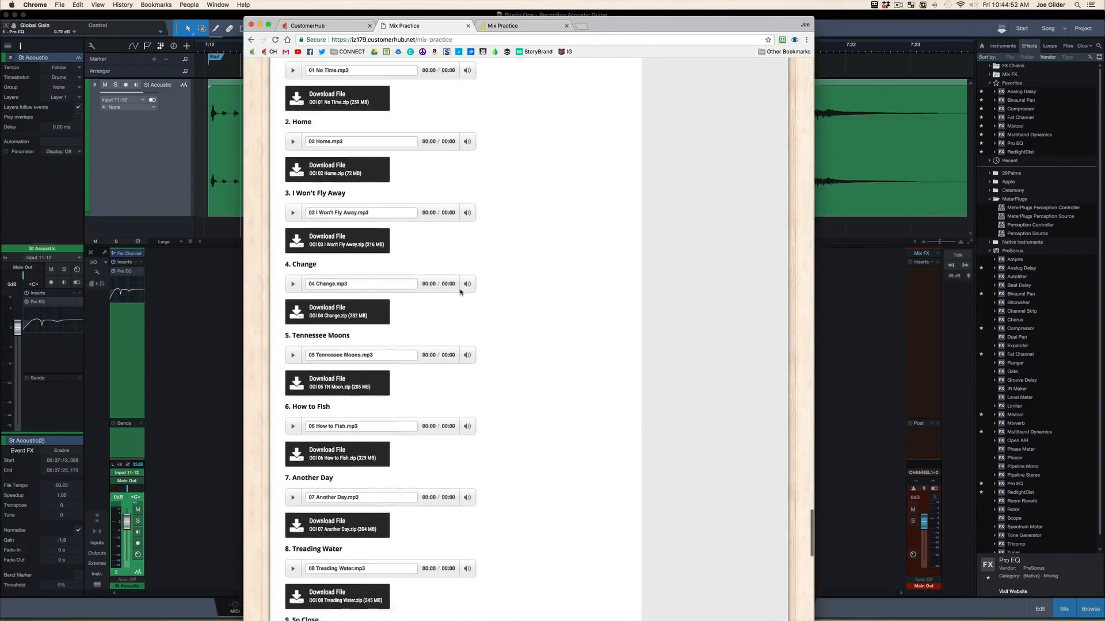
{"action": "scroll", "coordinate": [460, 292], "scroll_direction": "down", "scroll_amount": 15}
{"action": "scroll", "coordinate": [460, 292], "scroll_direction": "up", "scroll_amount": 12}
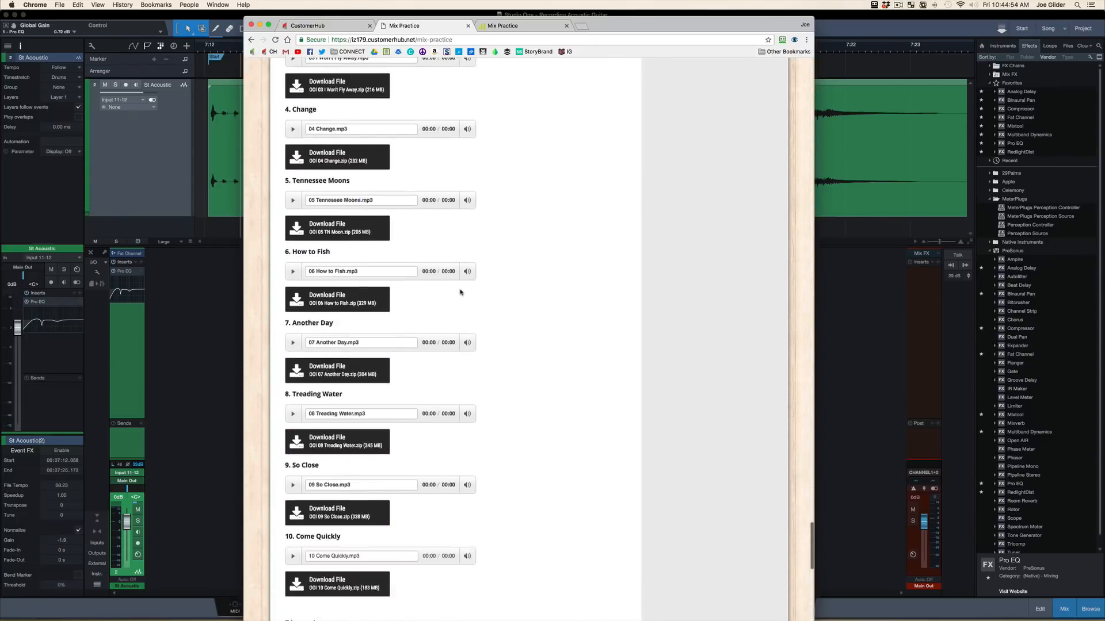
{"action": "scroll", "coordinate": [460, 292], "scroll_direction": "up", "scroll_amount": 20}
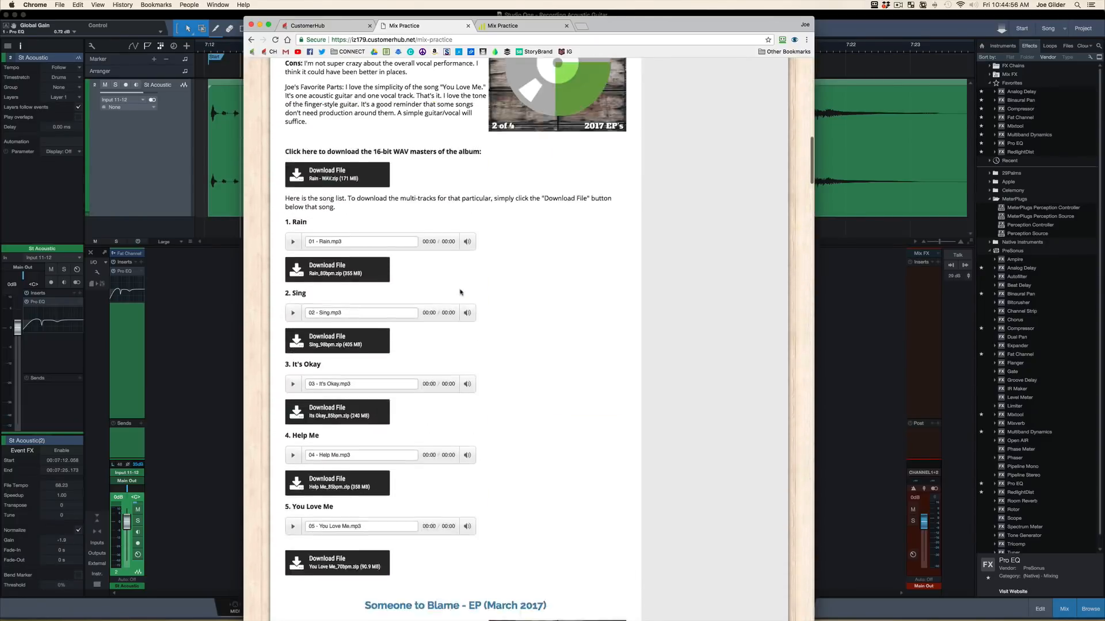
{"action": "scroll", "coordinate": [460, 292], "scroll_direction": "up", "scroll_amount": 15}
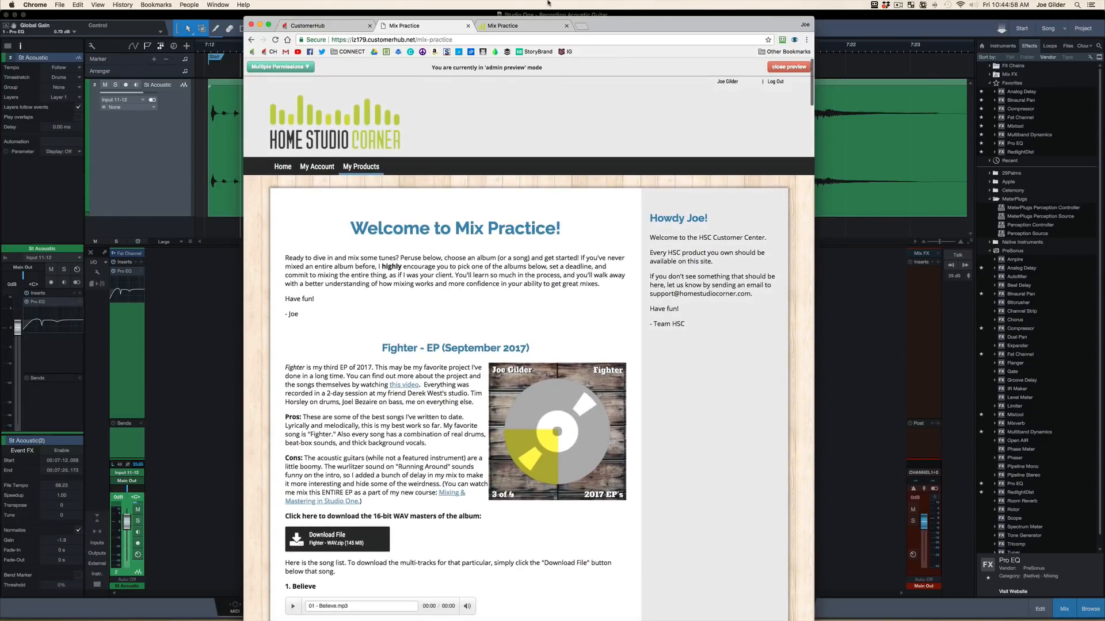
- Return to the Mix Practice sales page and switch back to Studio One
{"action": "left_click", "coordinate": [506, 25]}
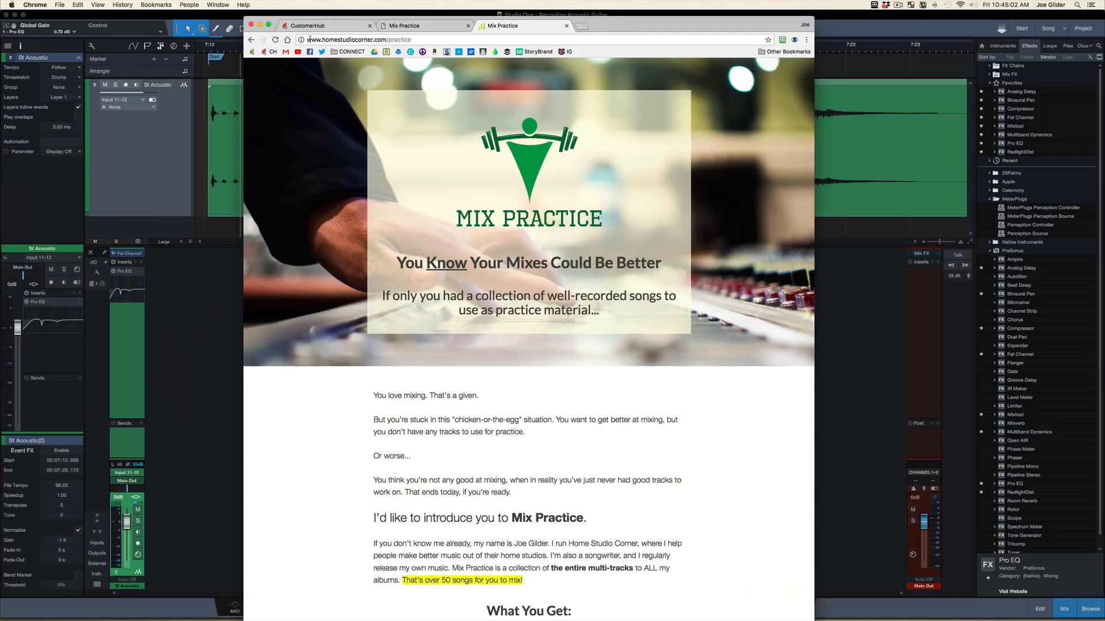
{"action": "key", "text": "super+Tab"}
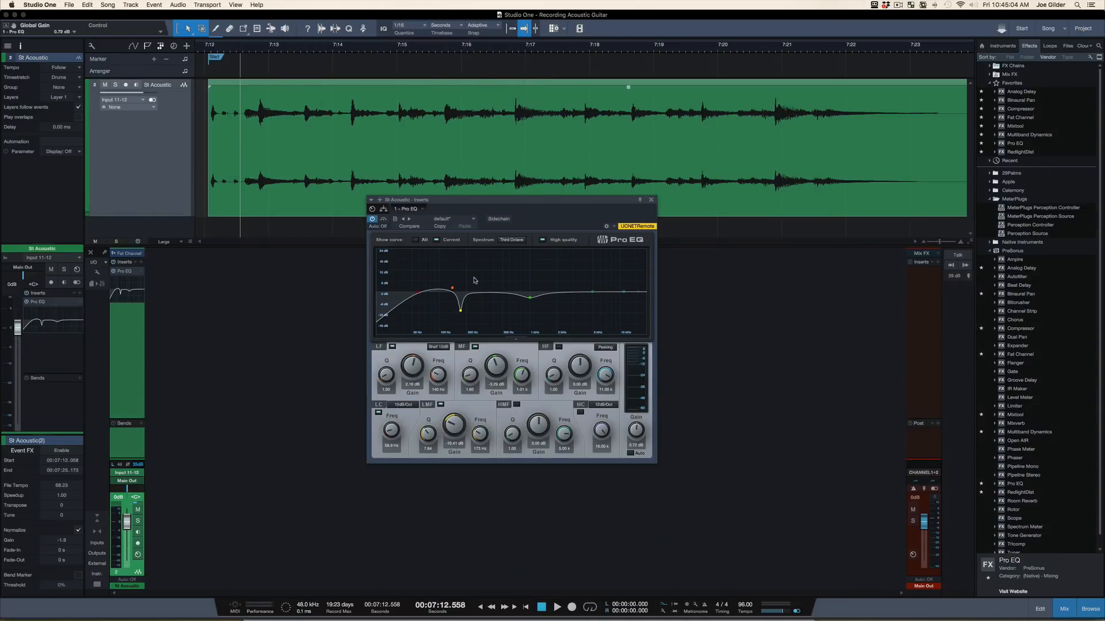